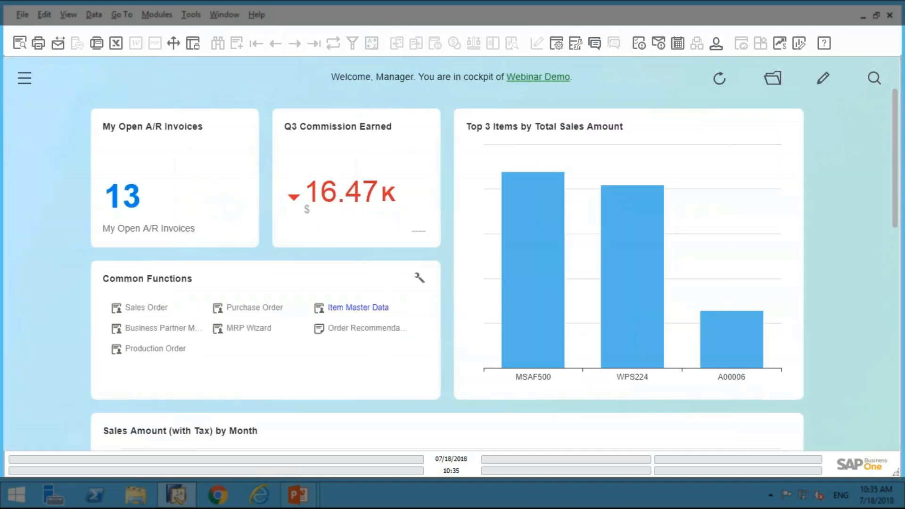
Look up item S00002 in Item Master Data and display its planning data
click(377, 309)
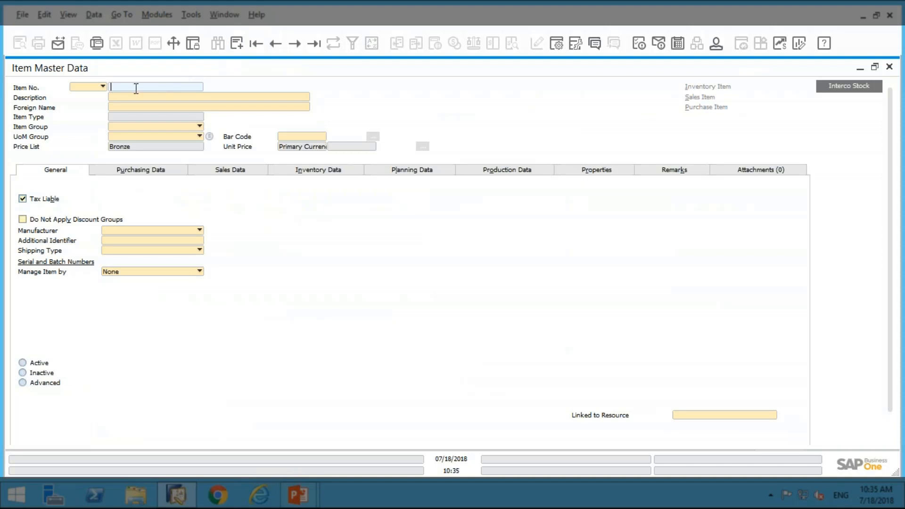
text(S00002)
key(Return)
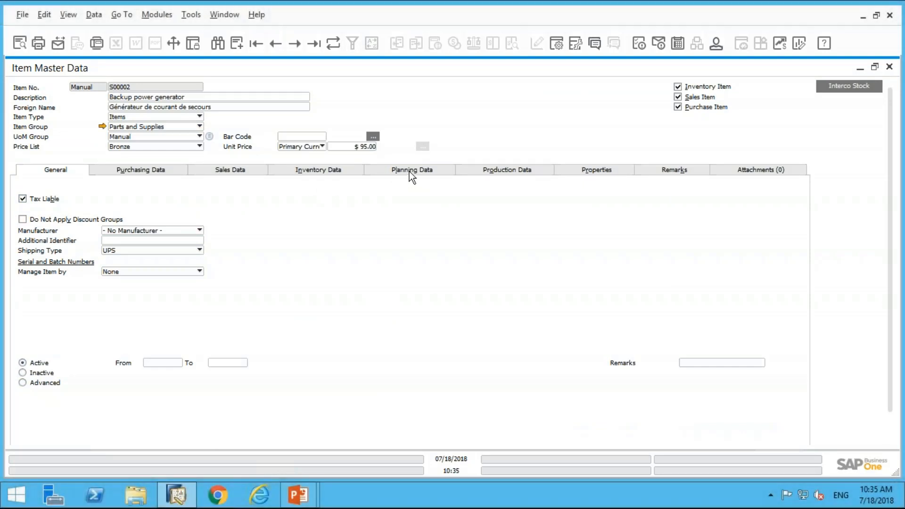
click(409, 171)
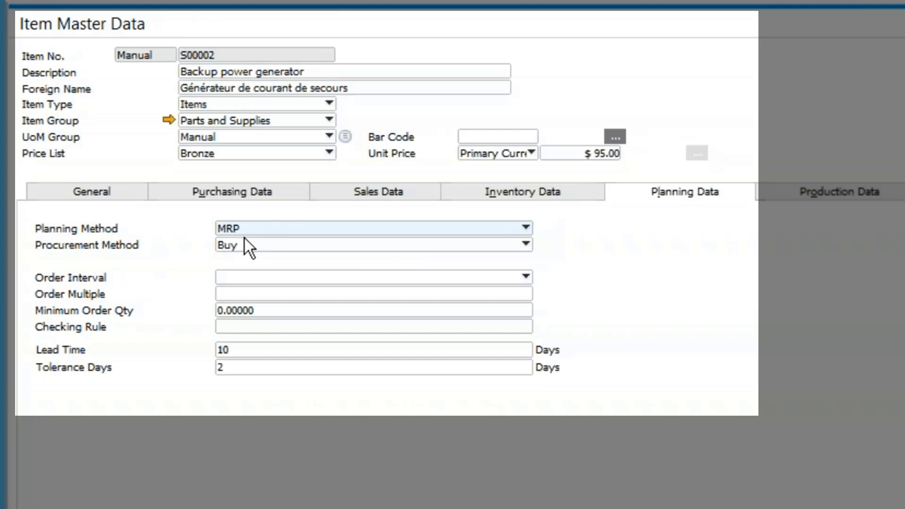
Review the available Planning Method and Procurement Method options for the item, keeping MRP and Buy
click(260, 229)
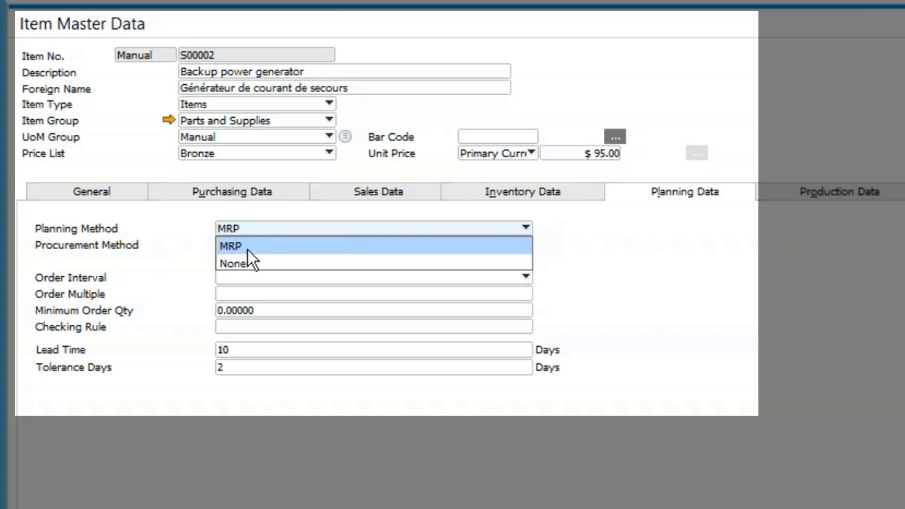
click(272, 240)
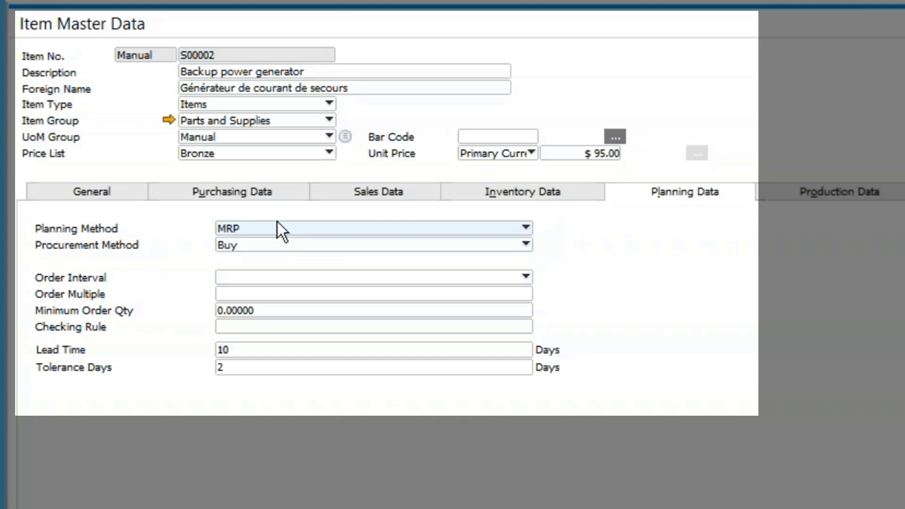
click(258, 246)
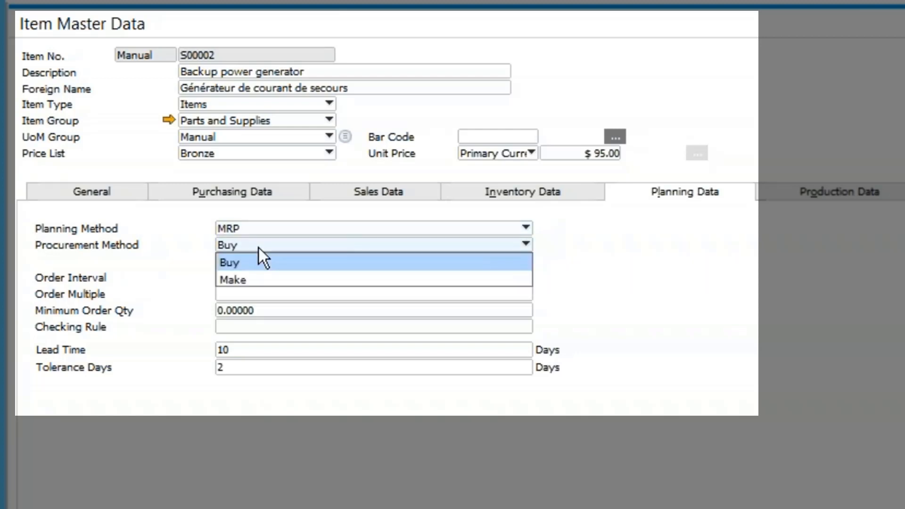
click(259, 248)
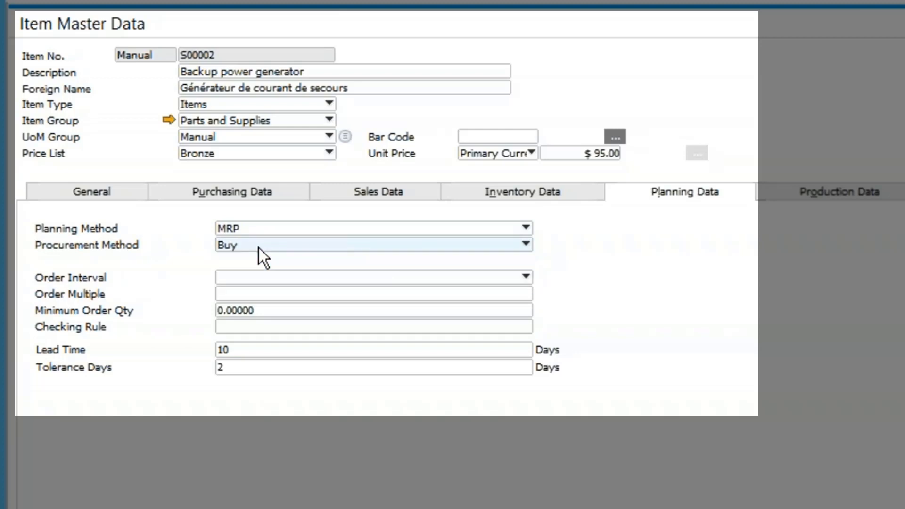
Review the item's Order Interval options and its order multiple, minimum order quantity, checking rule, lead time and tolerance days
click(272, 278)
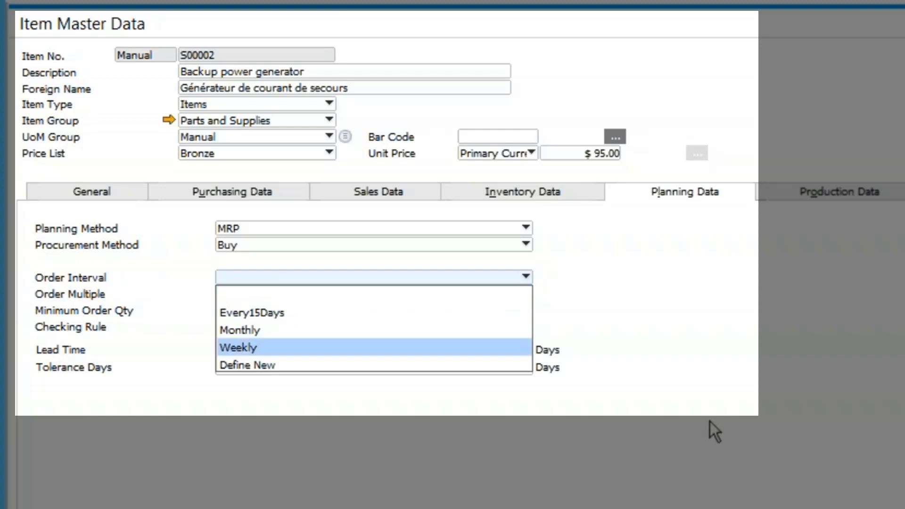
click(663, 299)
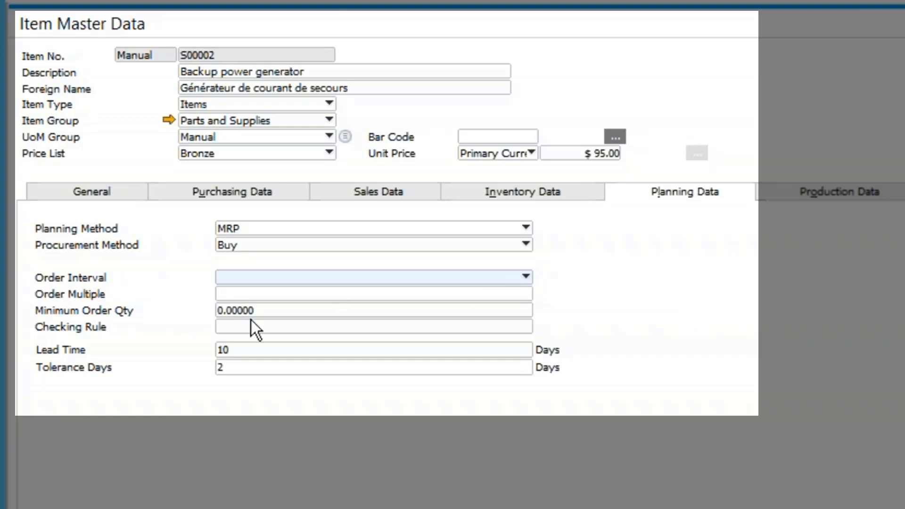
click(253, 294)
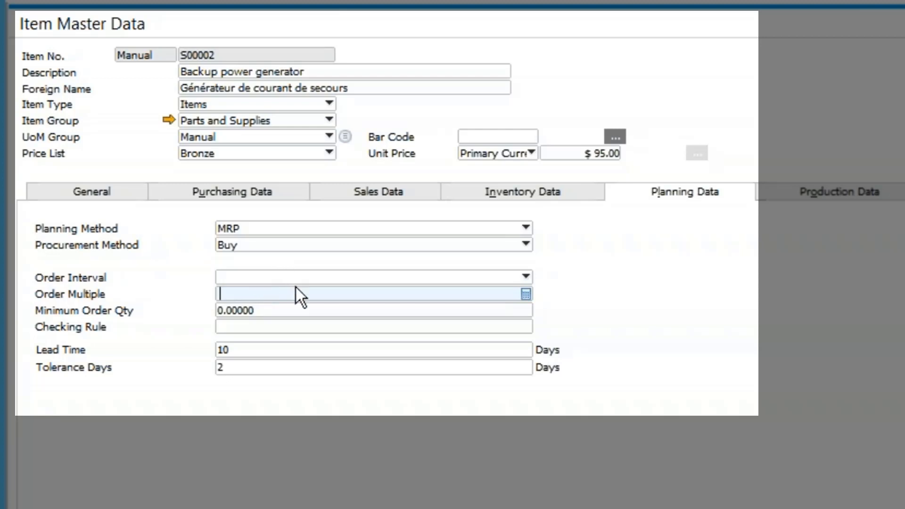
click(270, 311)
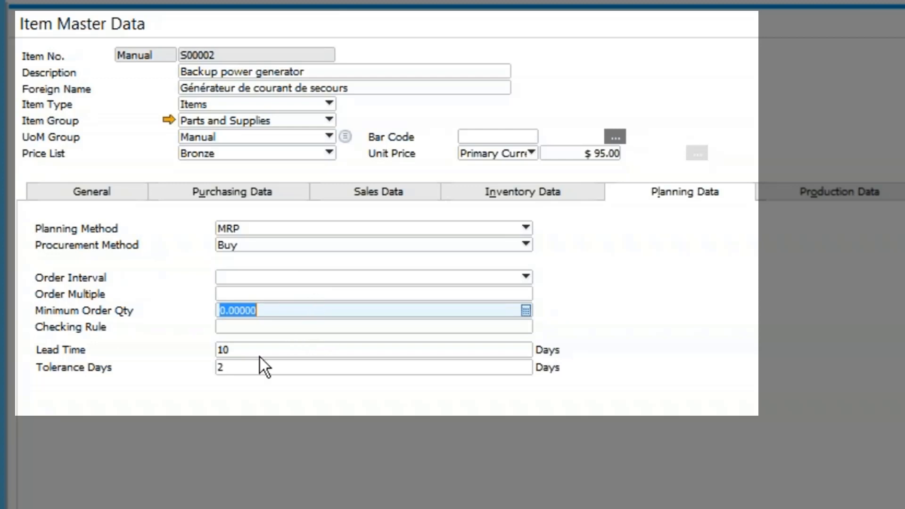
click(255, 329)
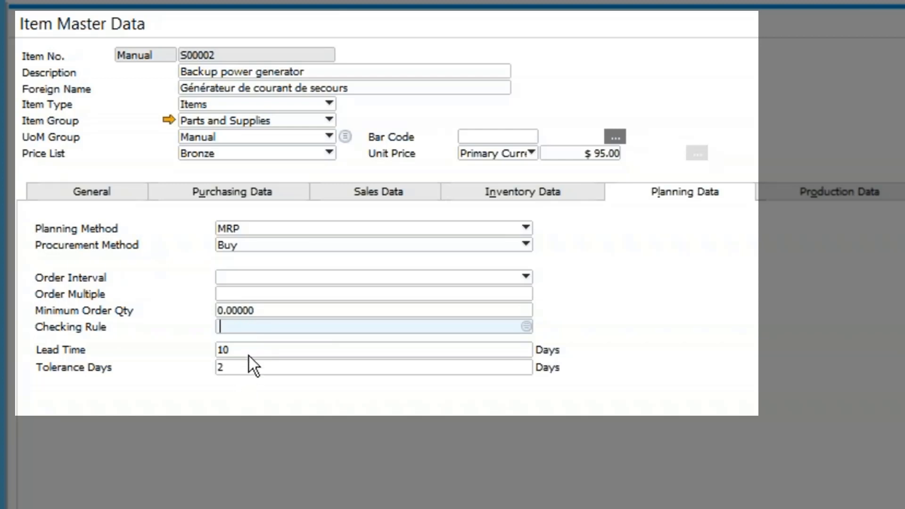
key(Tab)
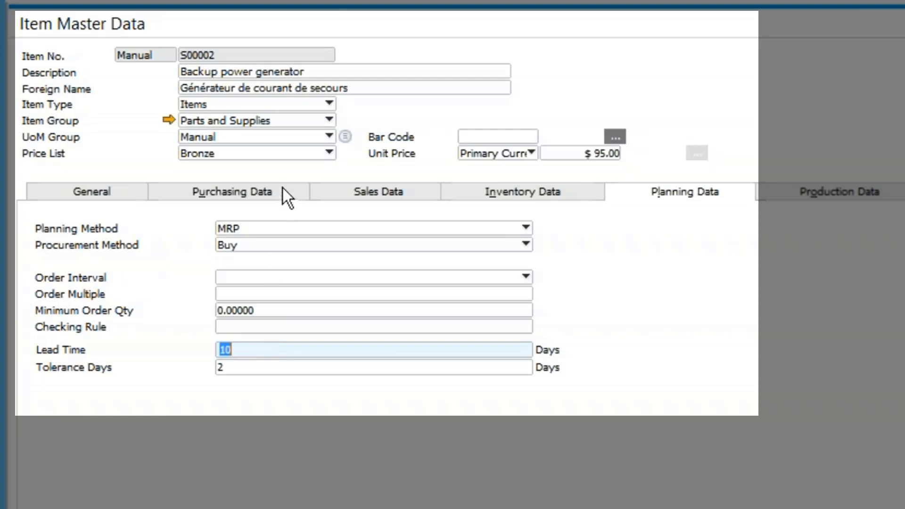
click(236, 372)
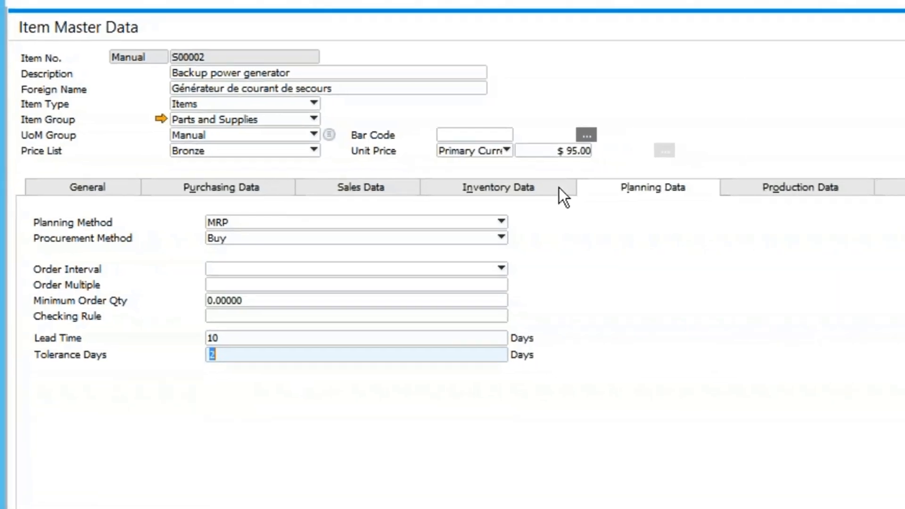
Examine the minimum and maximum inventory levels in the item's inventory data
click(573, 192)
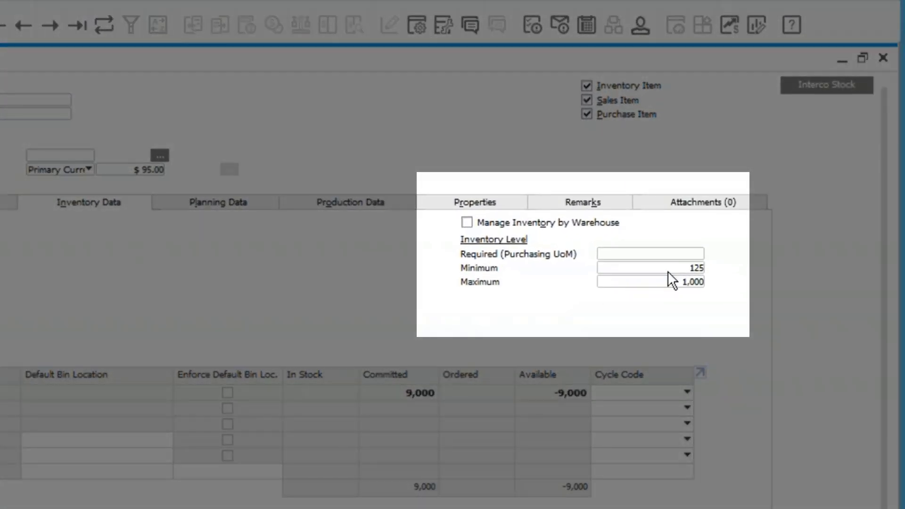
click(668, 271)
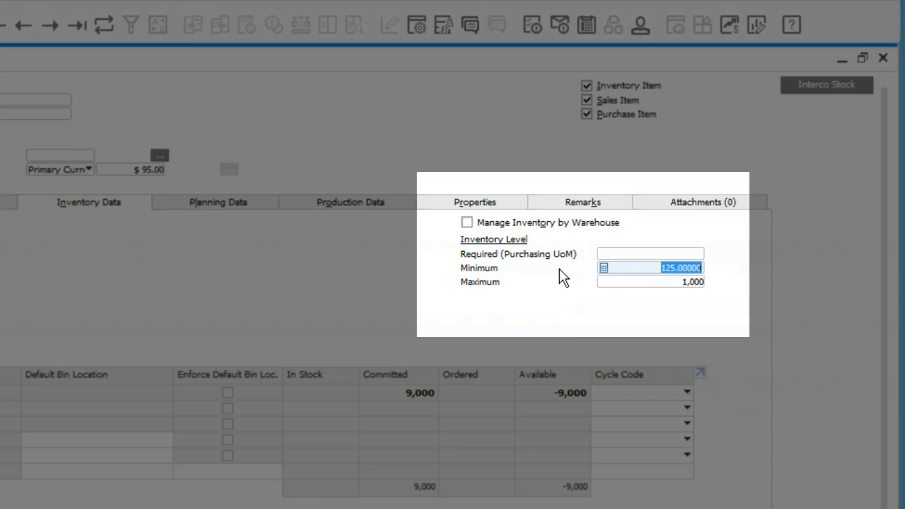
click(690, 284)
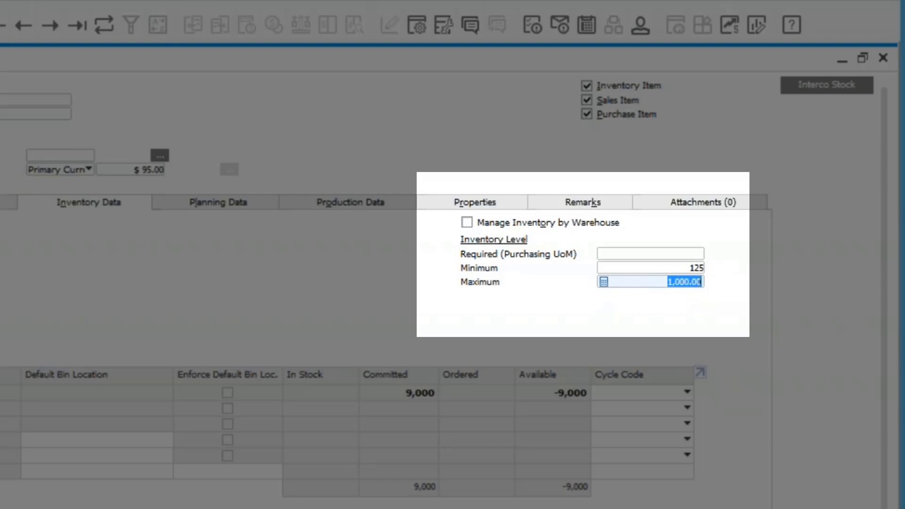
click(688, 270)
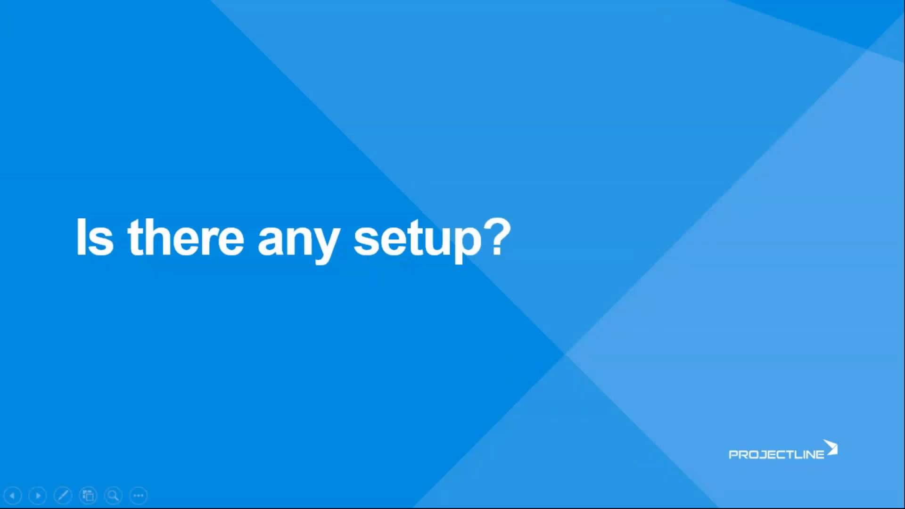
key(Right)
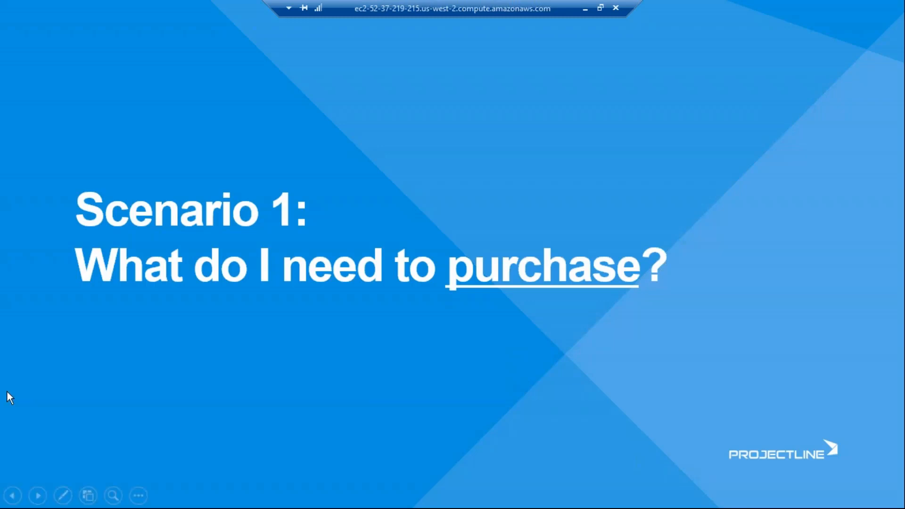
Switch back to SAP Business One, close the item record and load the existing scenario S00002 in the MRP Wizard
key(alt+Tab)
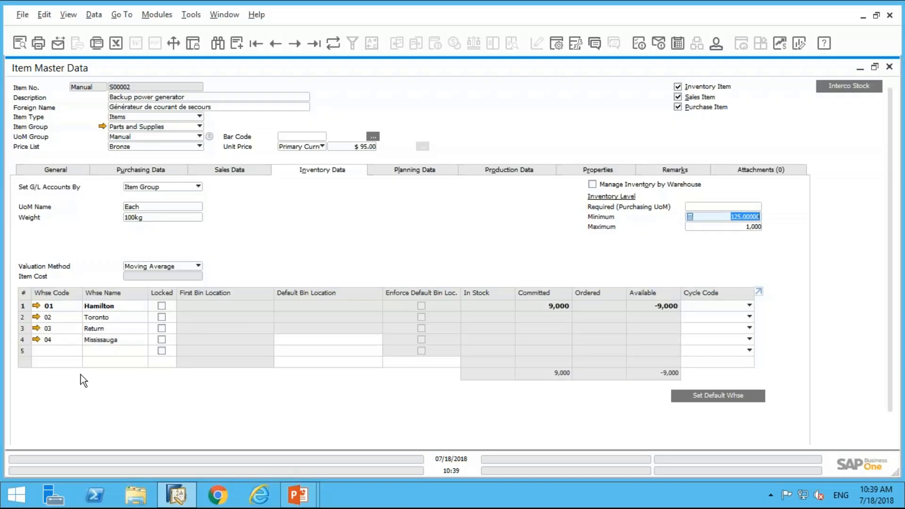
click(889, 68)
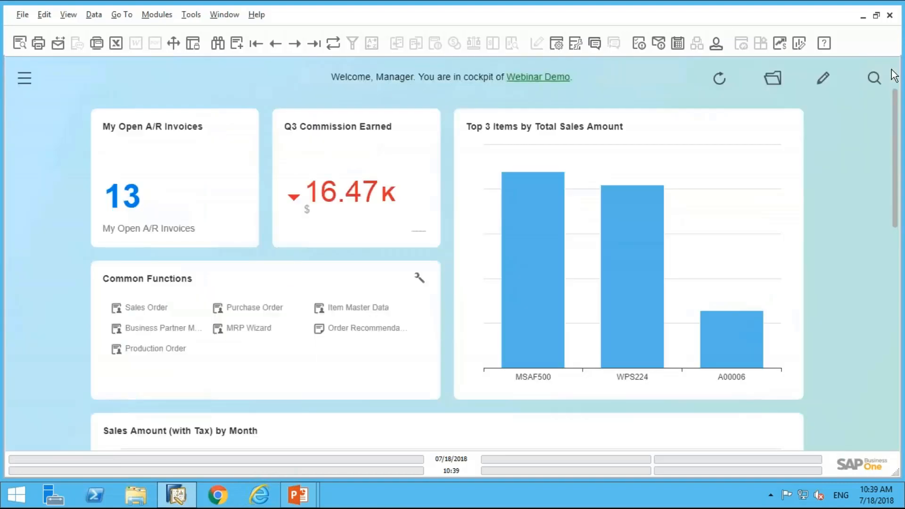
click(251, 330)
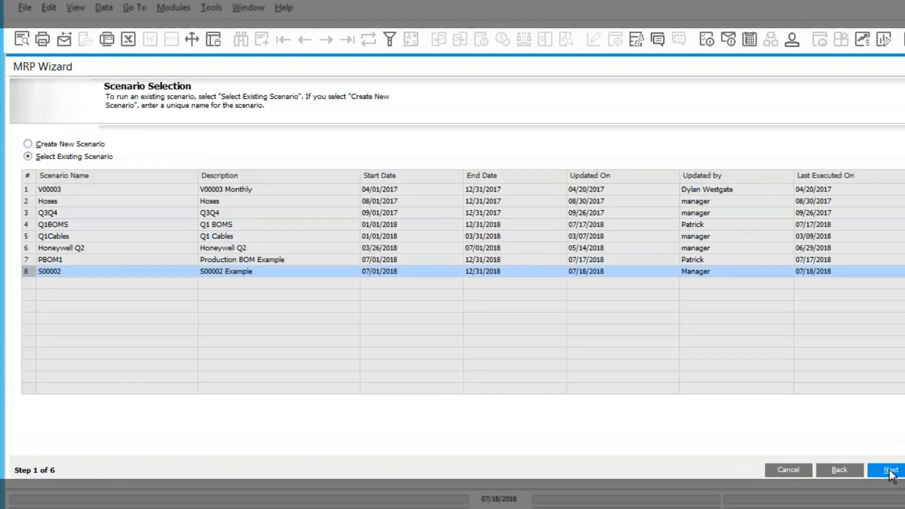
click(890, 470)
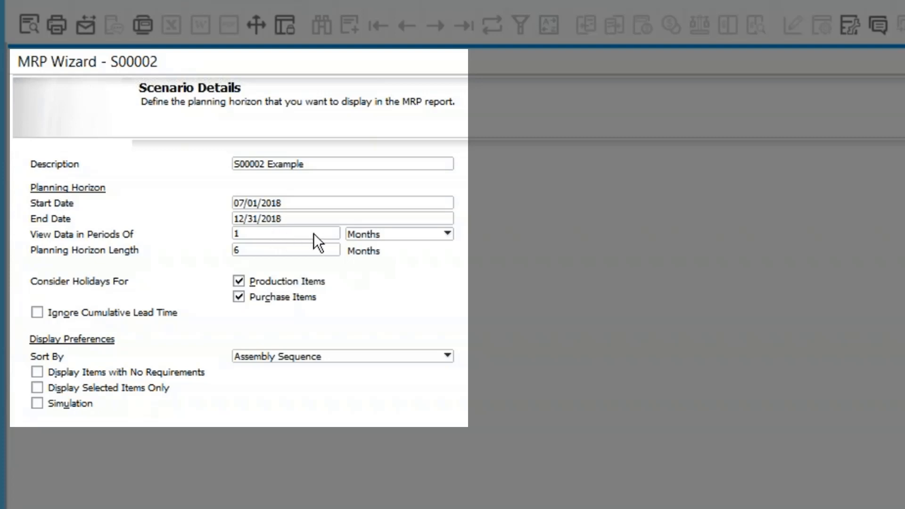
Check which period units the scenario's planning data can be viewed in, keeping Months
click(380, 236)
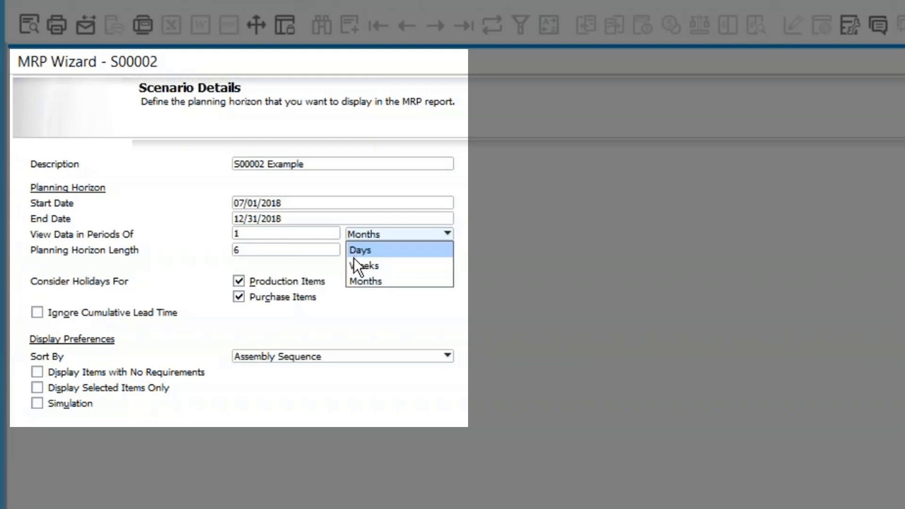
click(352, 323)
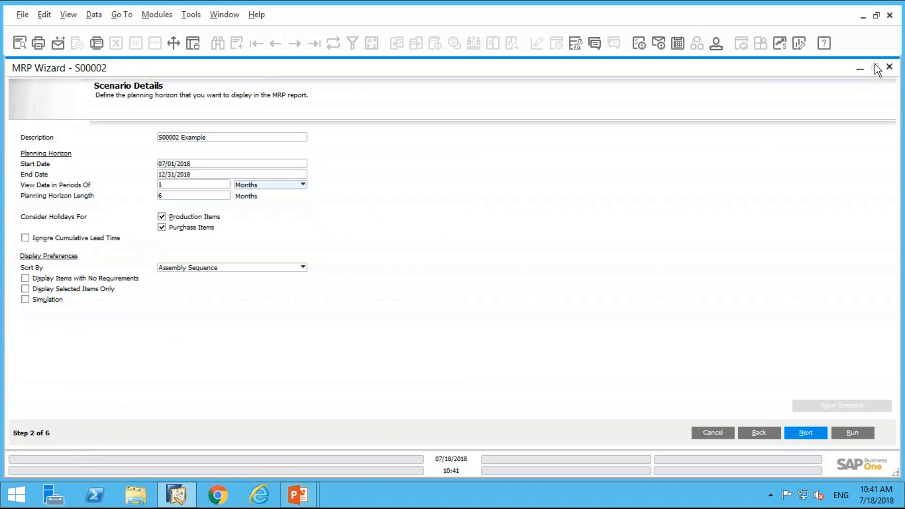
Examine the 2018 Holiday dates linked in the Company Details accounting data, and close them without changes
click(874, 66)
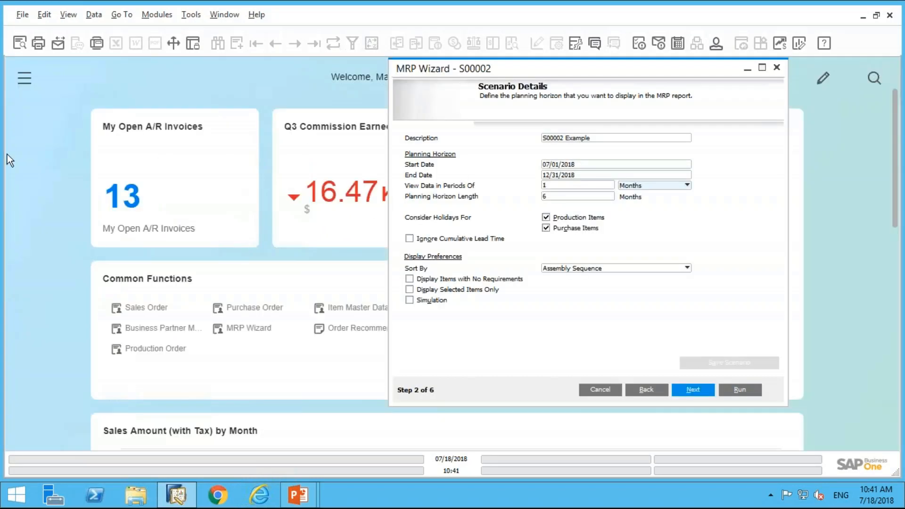
click(24, 77)
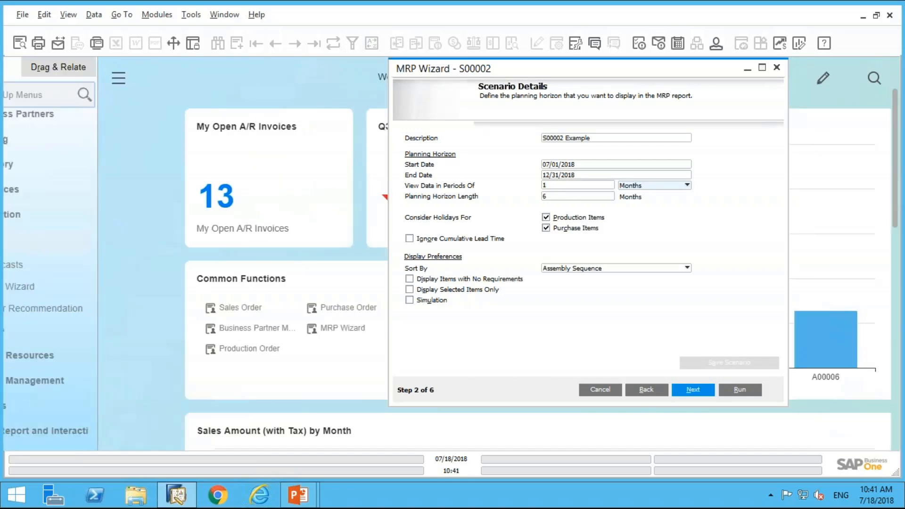
scroll(146, 136, up, 5)
click(66, 218)
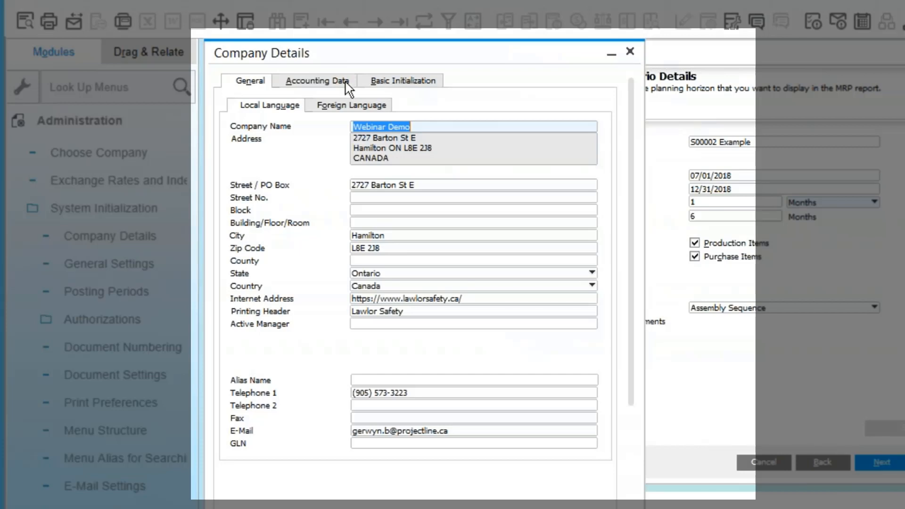
click(346, 81)
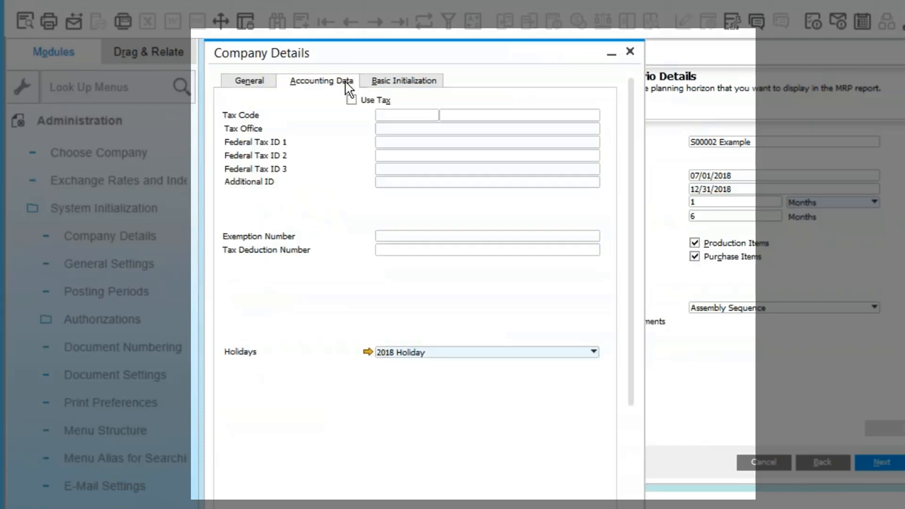
click(368, 353)
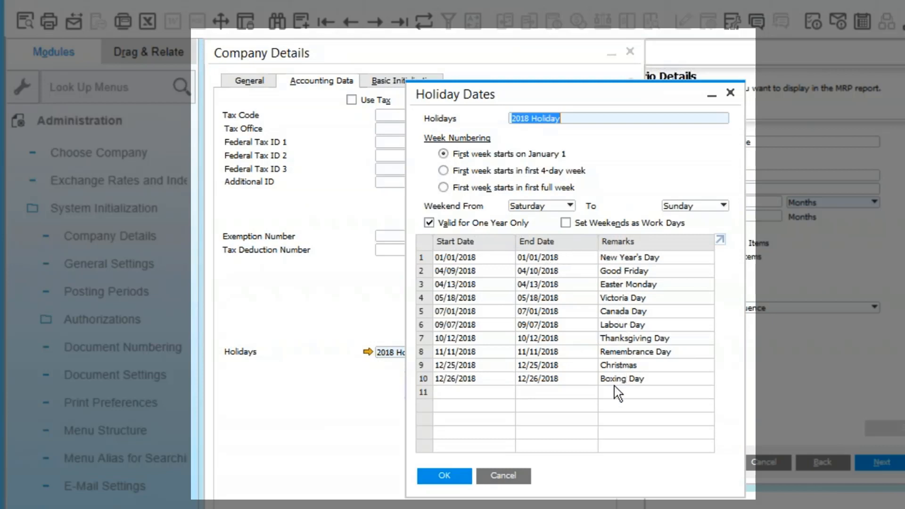
click(506, 474)
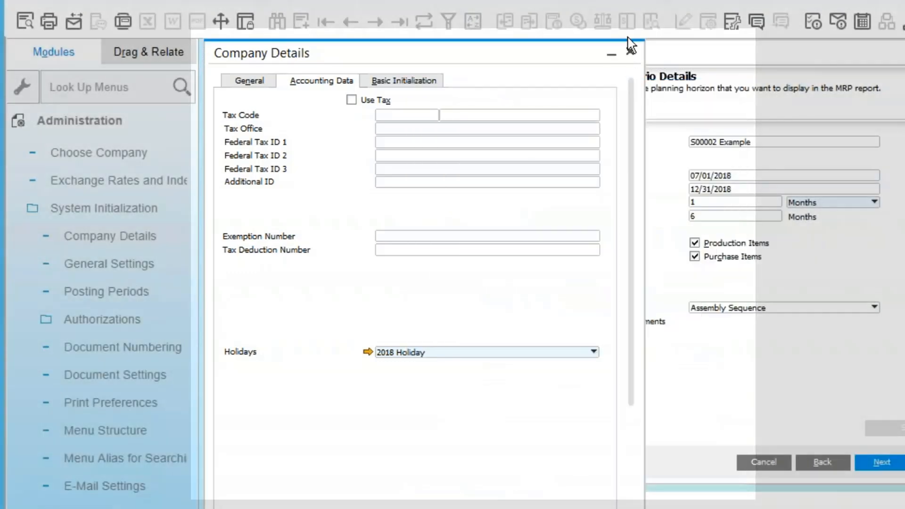
click(630, 48)
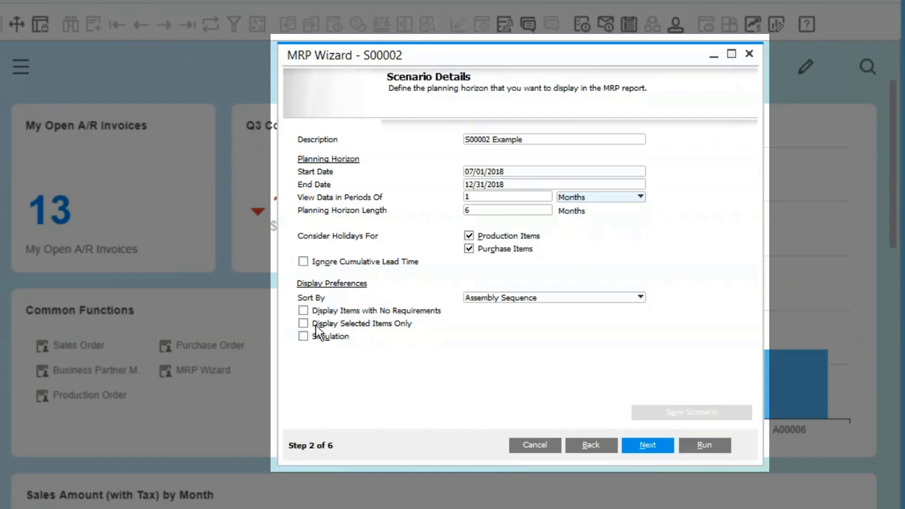
Check the scenario's Sort By options, keep Assembly Sequence, and proceed to the wizard's item selection
click(491, 300)
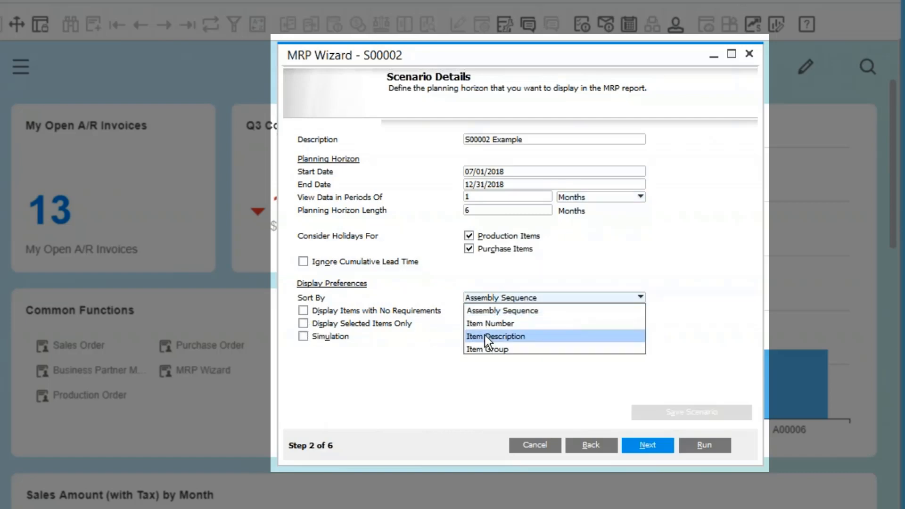
click(482, 360)
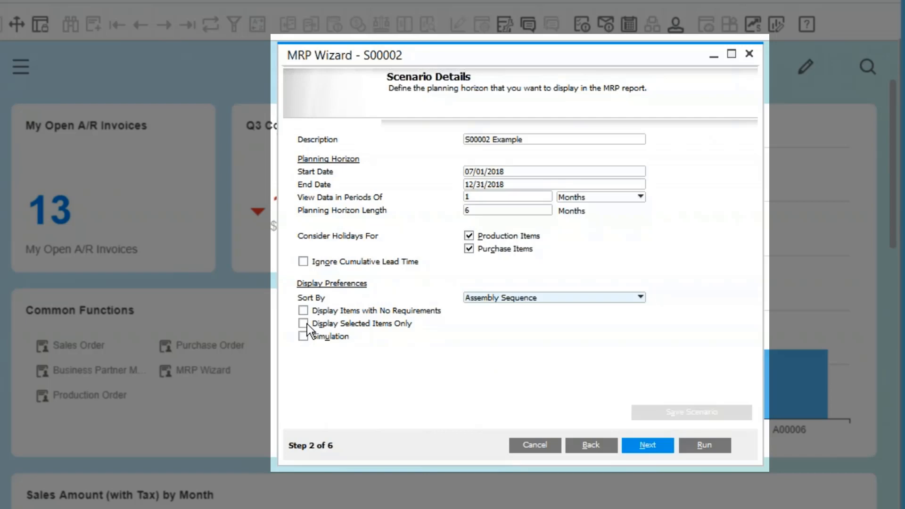
click(652, 447)
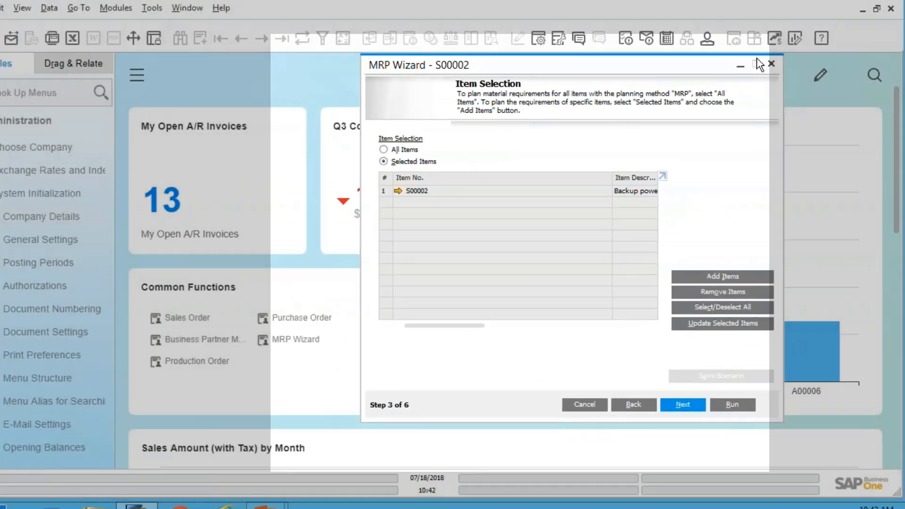
Maximize the MRP Wizard, recheck the scenario details, and proceed to Documents Data Source with the existing item and warehouse selections
click(731, 53)
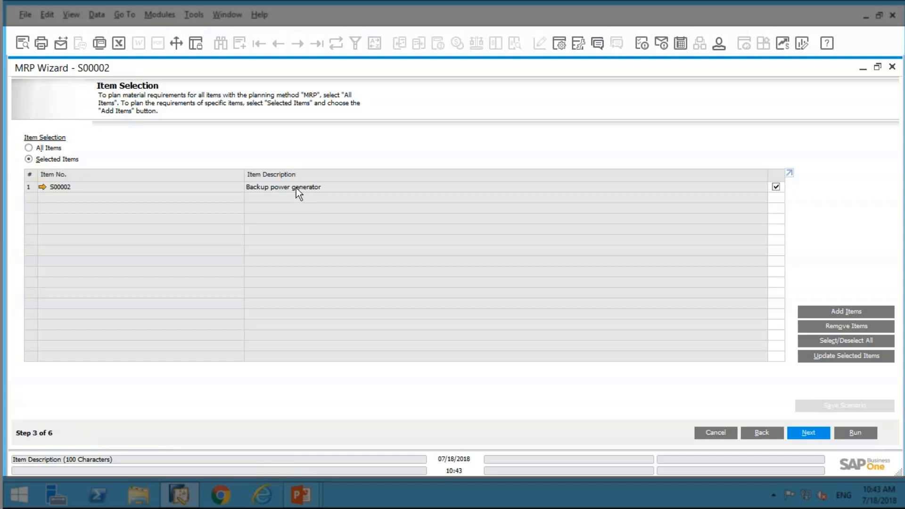
click(766, 432)
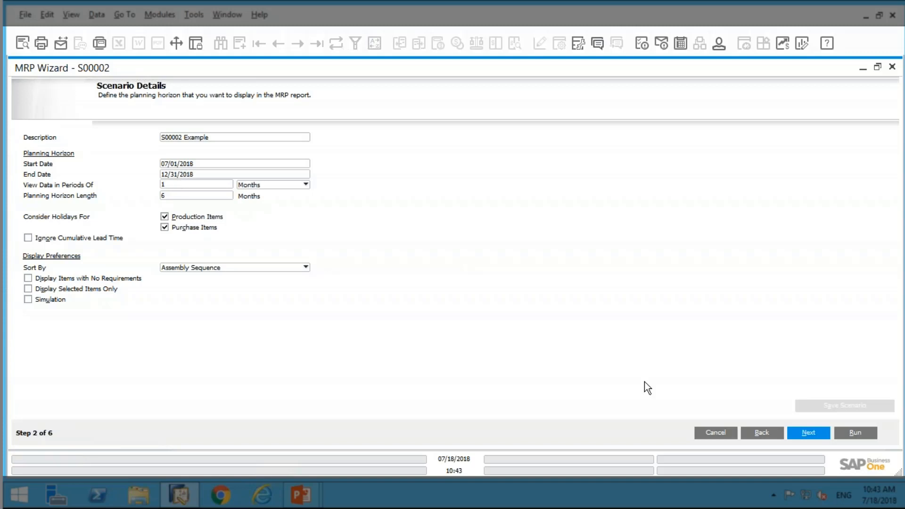
click(810, 432)
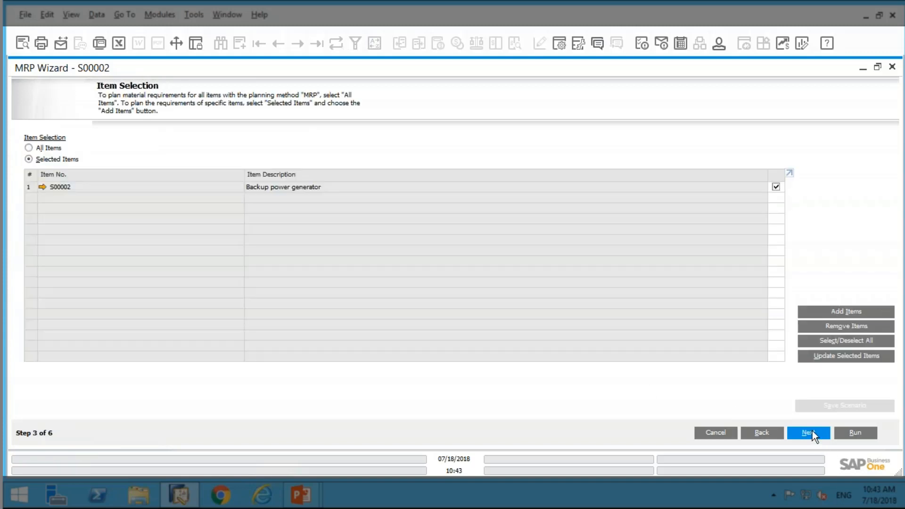
click(810, 432)
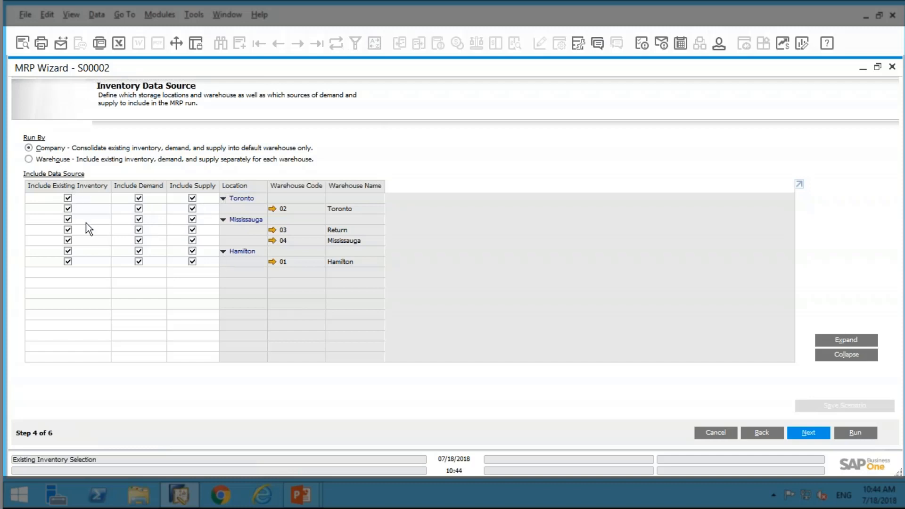
click(817, 431)
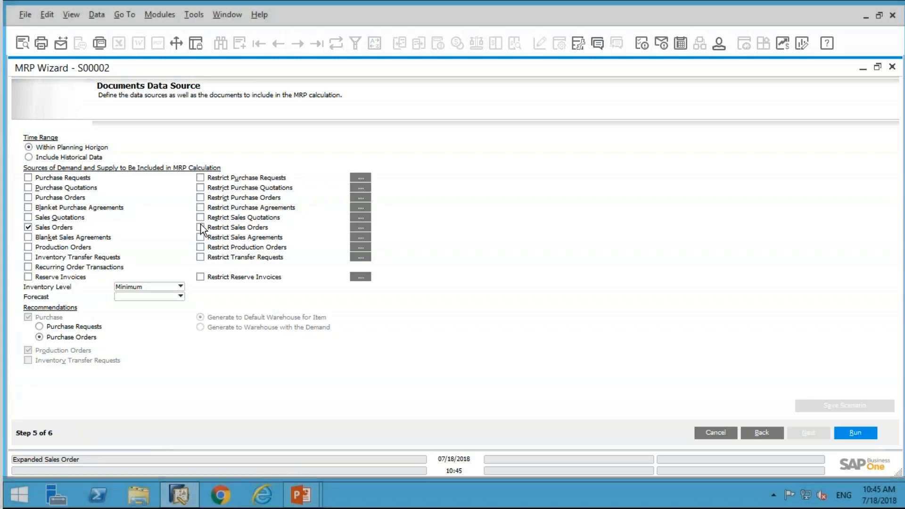
Examine which sales orders could be restricted for the MRP calculation by listing them all, and cancel without restricting any
click(200, 227)
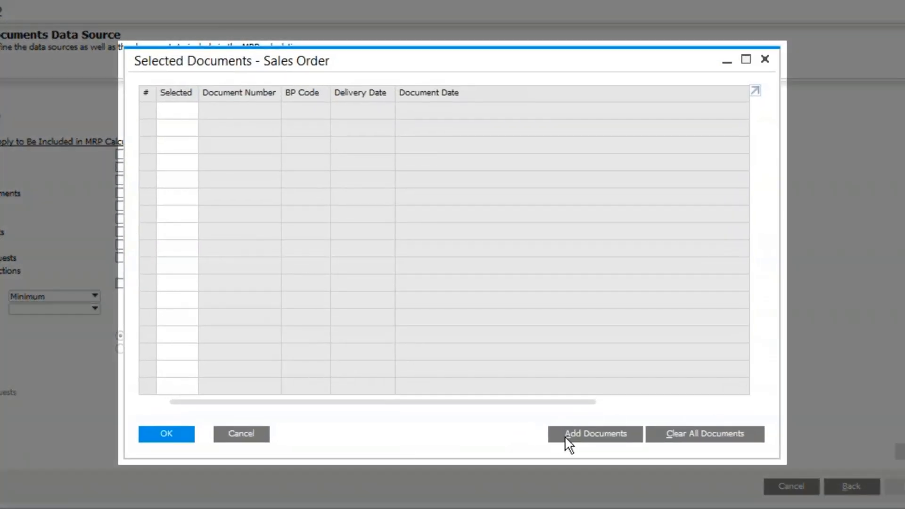
click(568, 436)
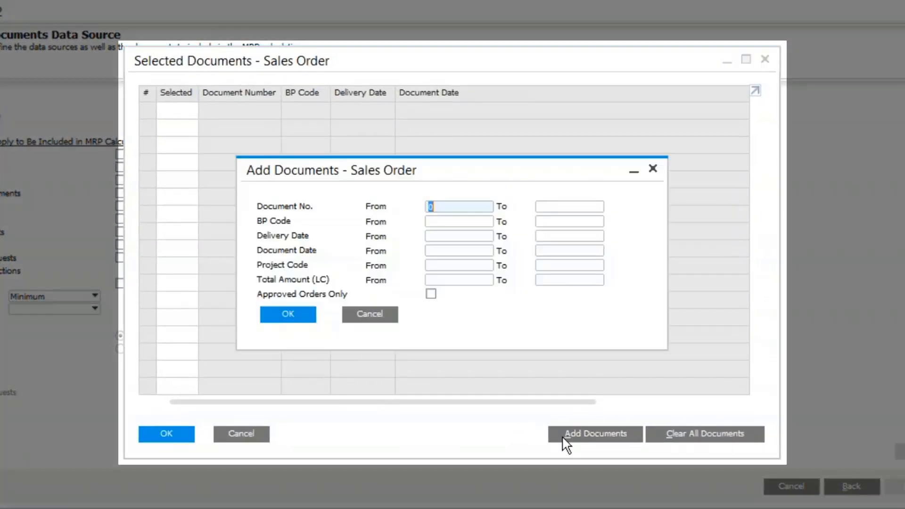
click(278, 314)
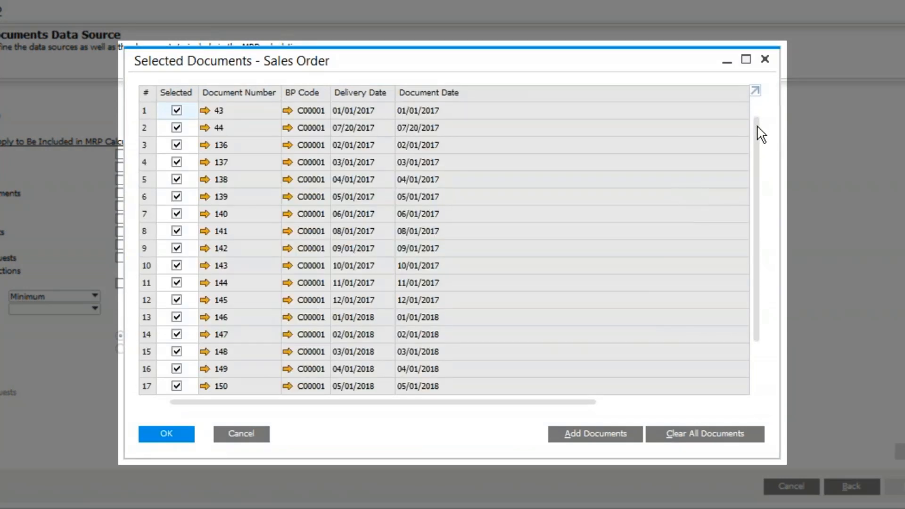
drag(757, 146, 735, 297)
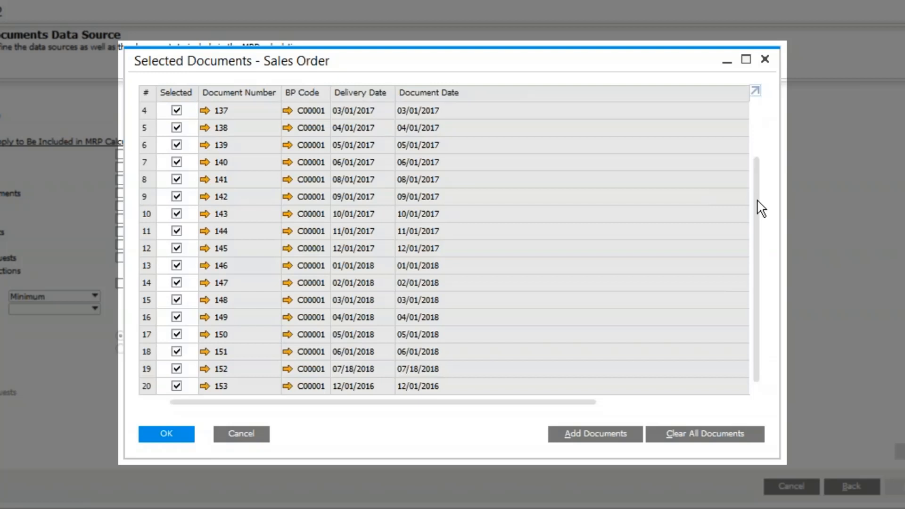
drag(757, 200, 743, 57)
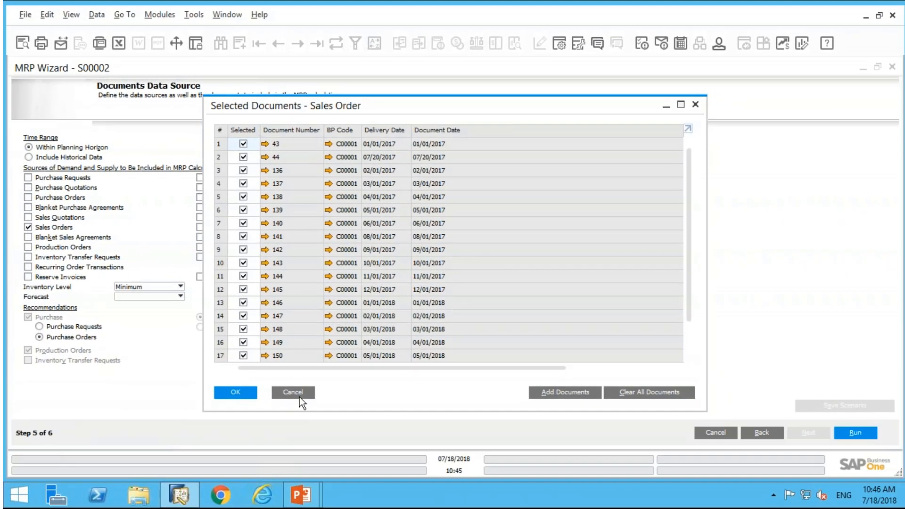
click(249, 440)
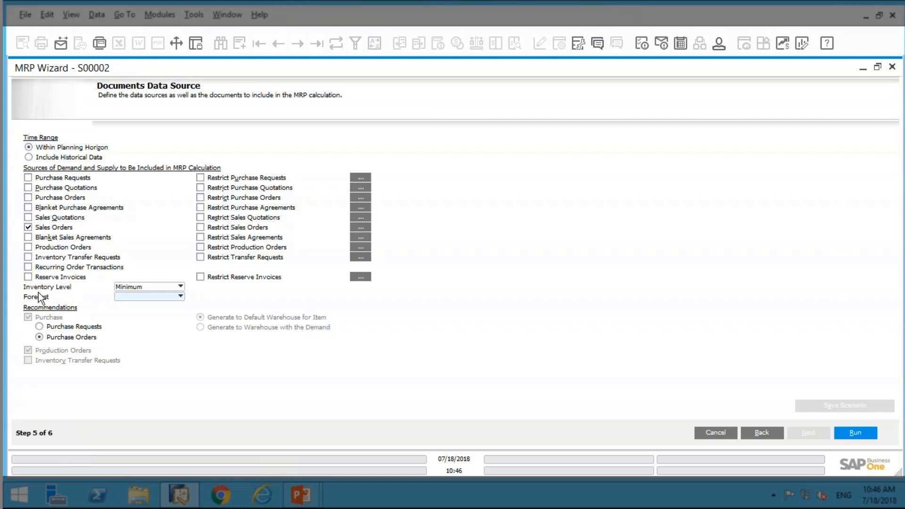
Check the Inventory Level options, keeping Minimum, and examine item S00002's inventory levels in its master data before returning to Documents Data Source
click(124, 287)
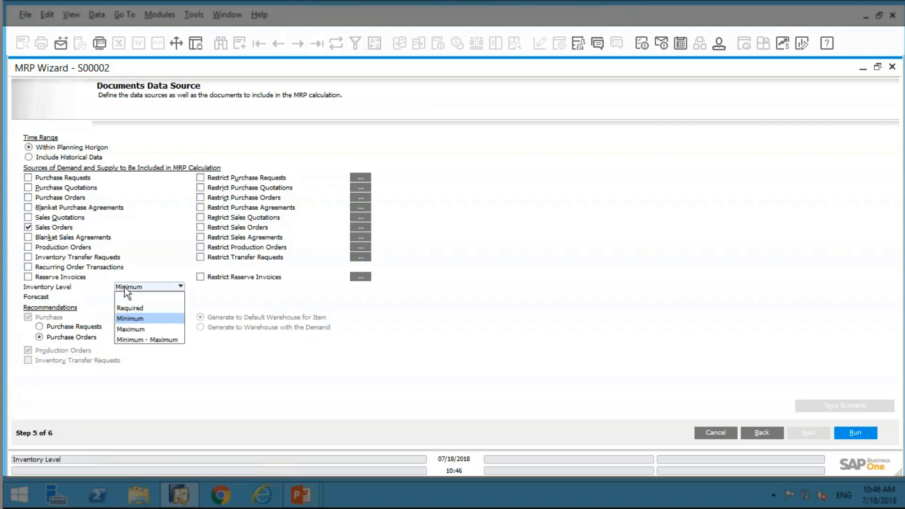
click(124, 287)
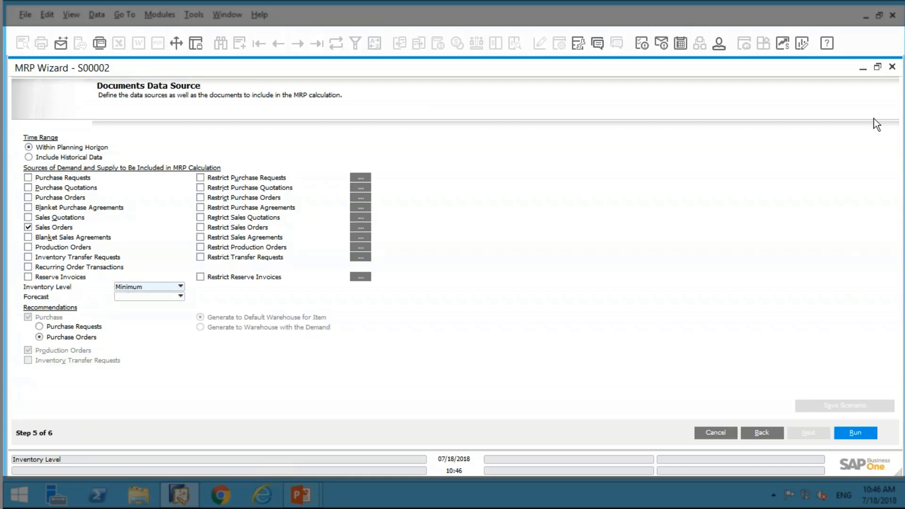
click(771, 434)
click(771, 433)
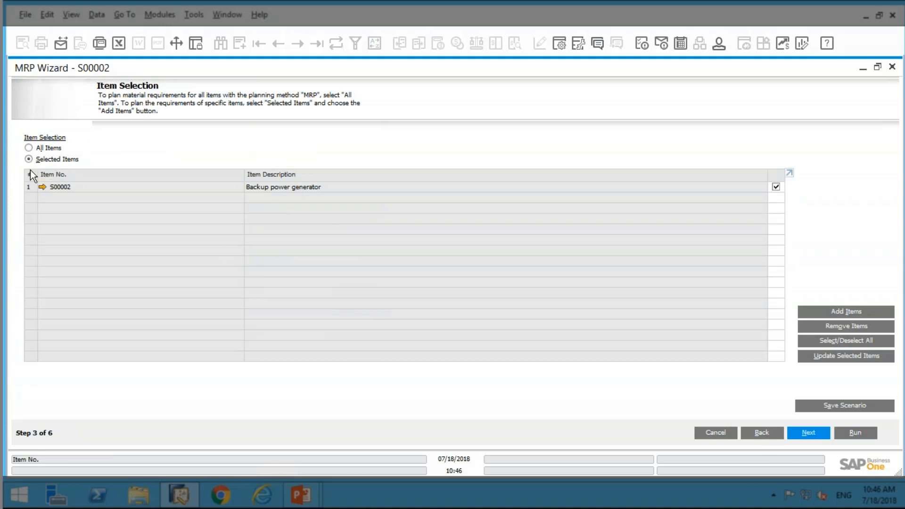
click(42, 187)
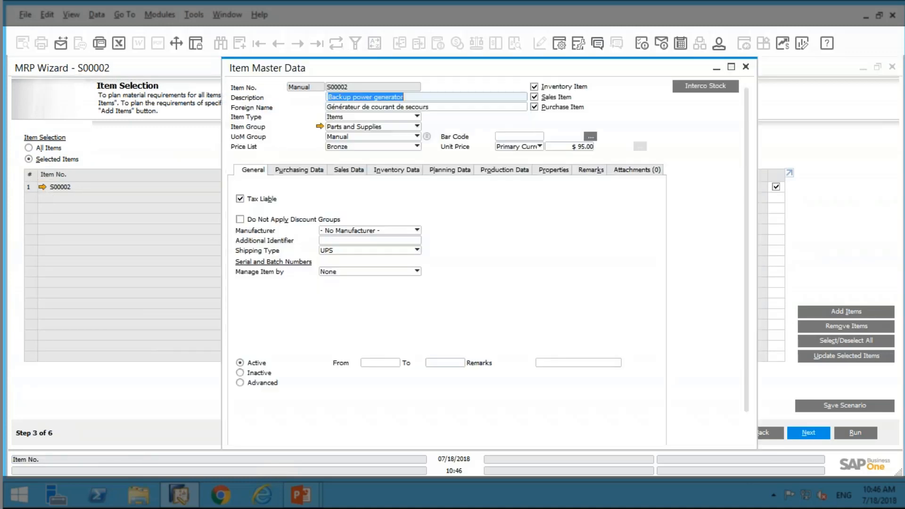
click(353, 173)
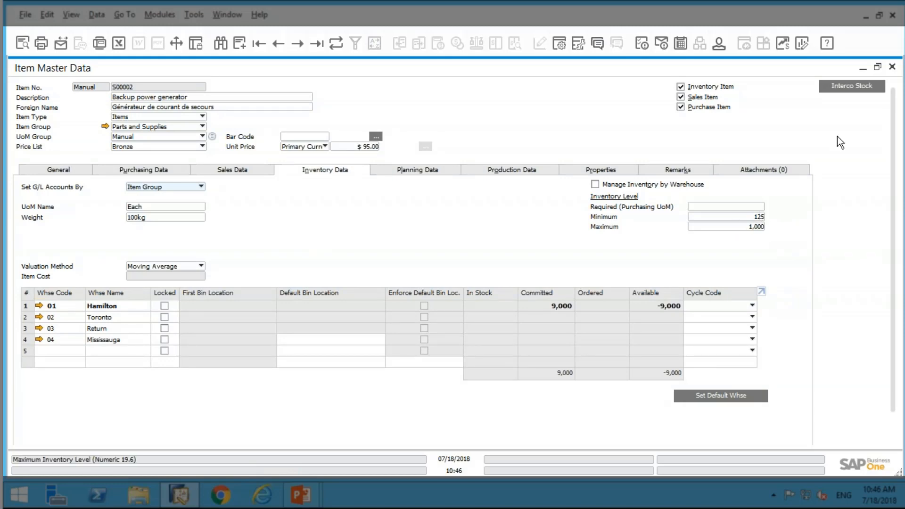
click(893, 68)
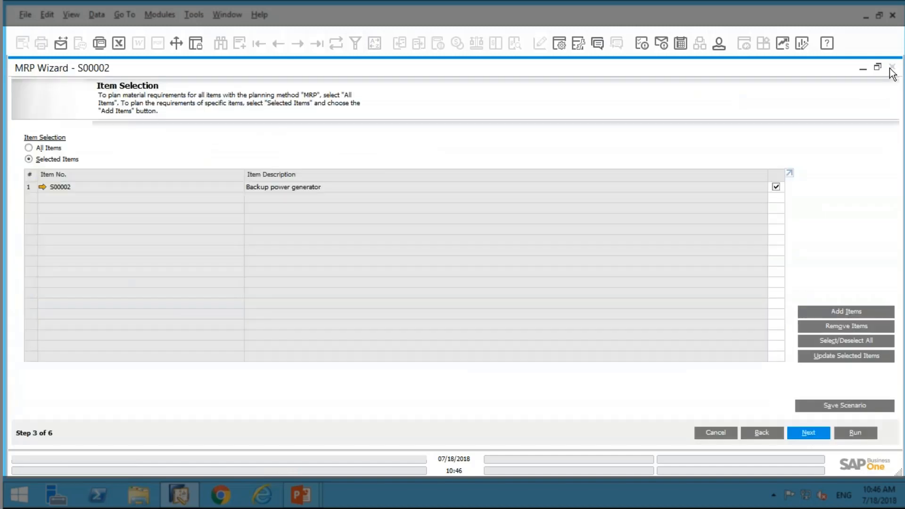
click(809, 433)
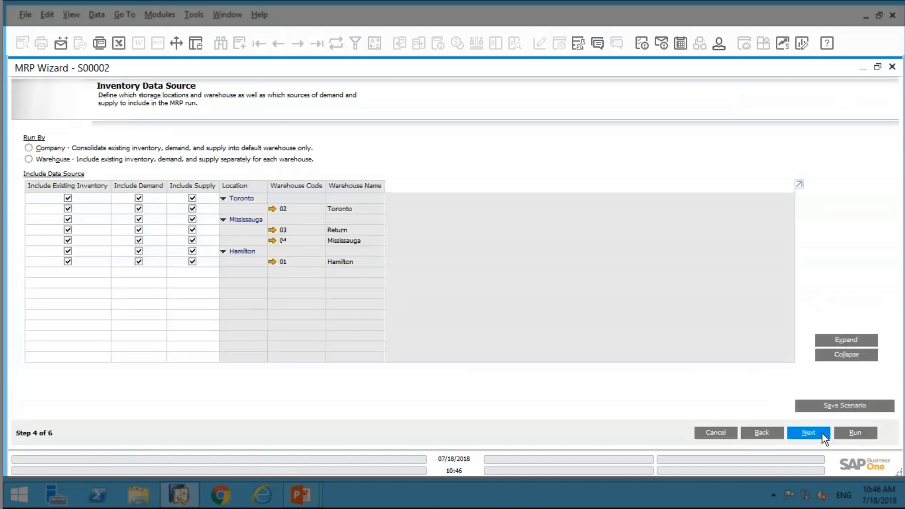
click(808, 433)
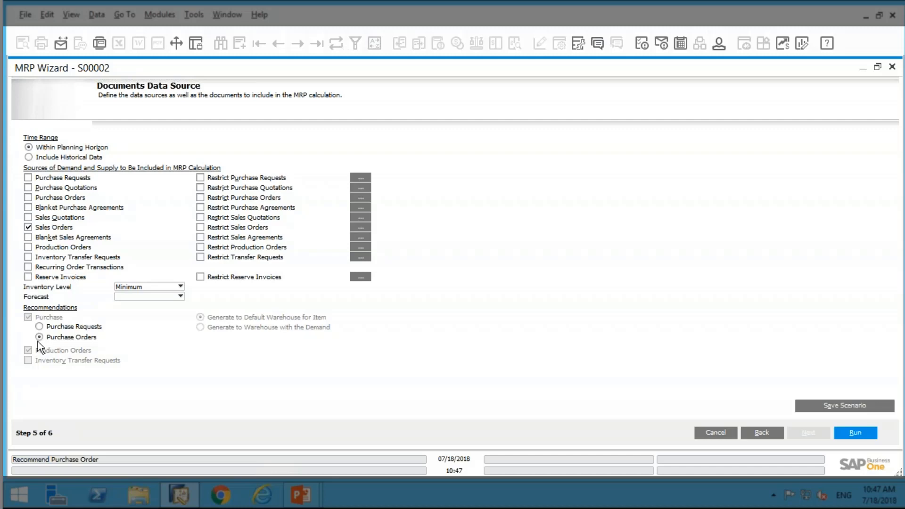
click(28, 350)
Look up the sales order dated 07/18/2018 by its document number, review its item line, and close it
click(165, 19)
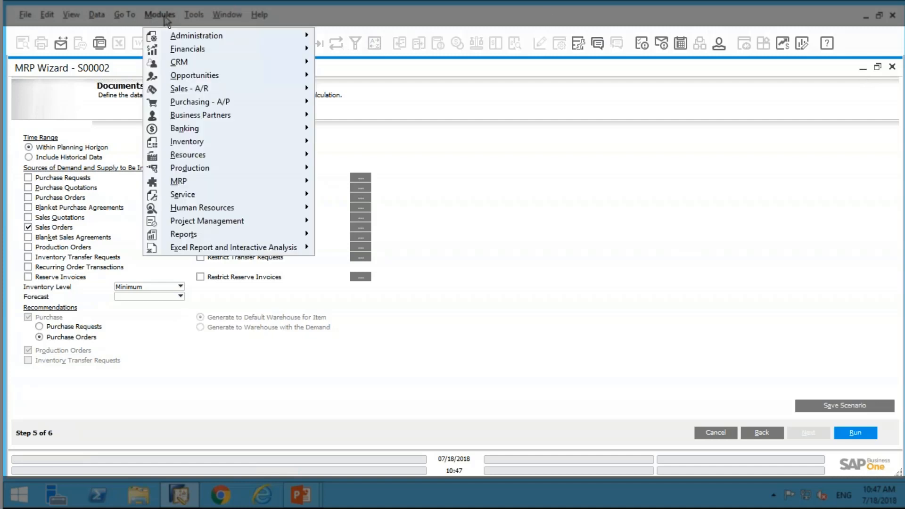
mouse_move(185, 89)
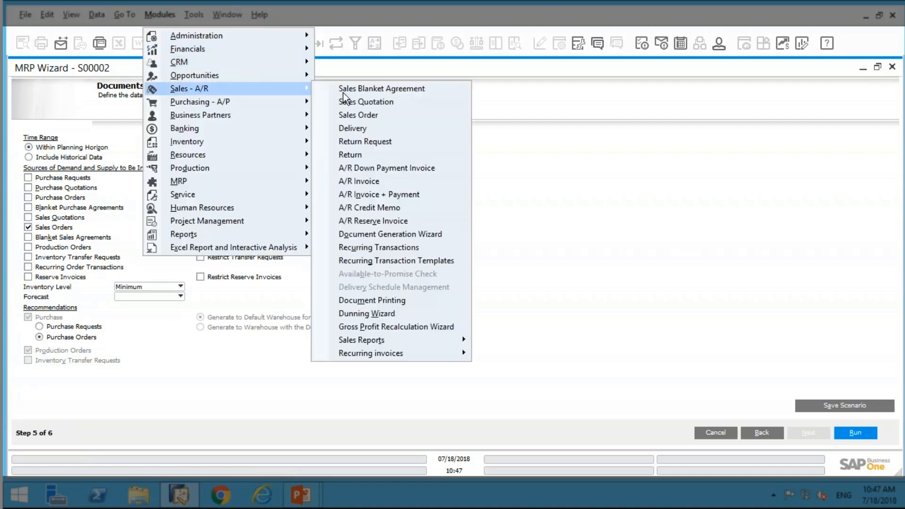
click(343, 115)
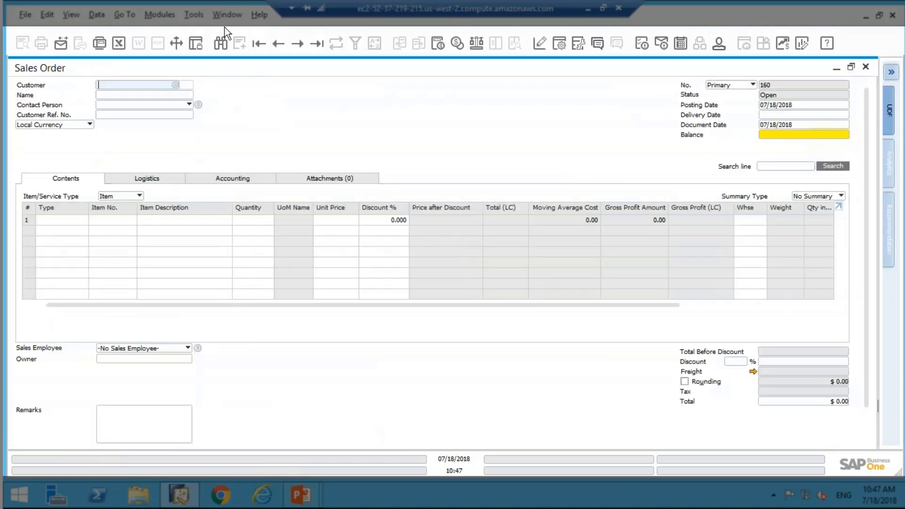
click(221, 44)
text(152)
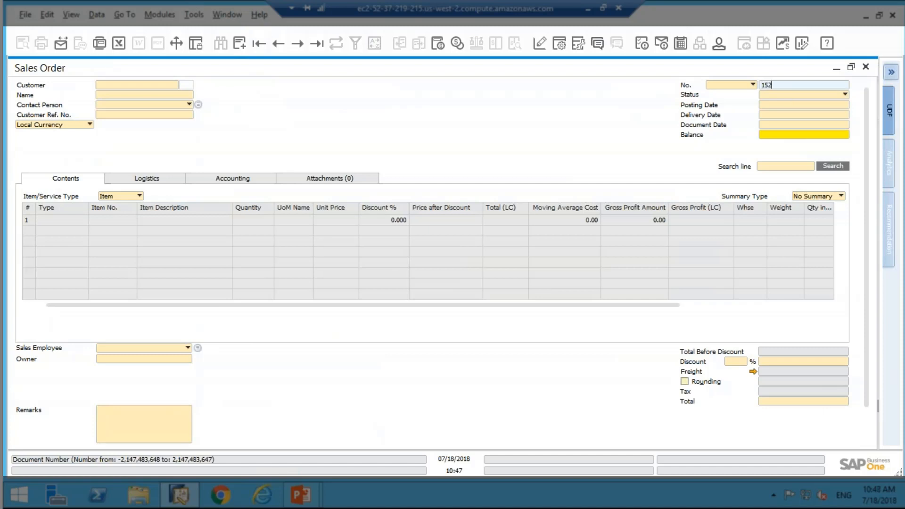
key(Return)
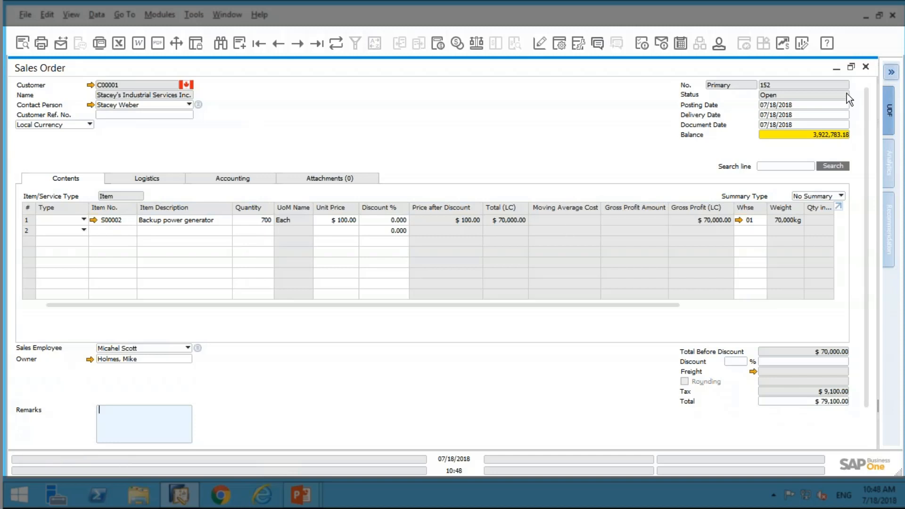
click(865, 67)
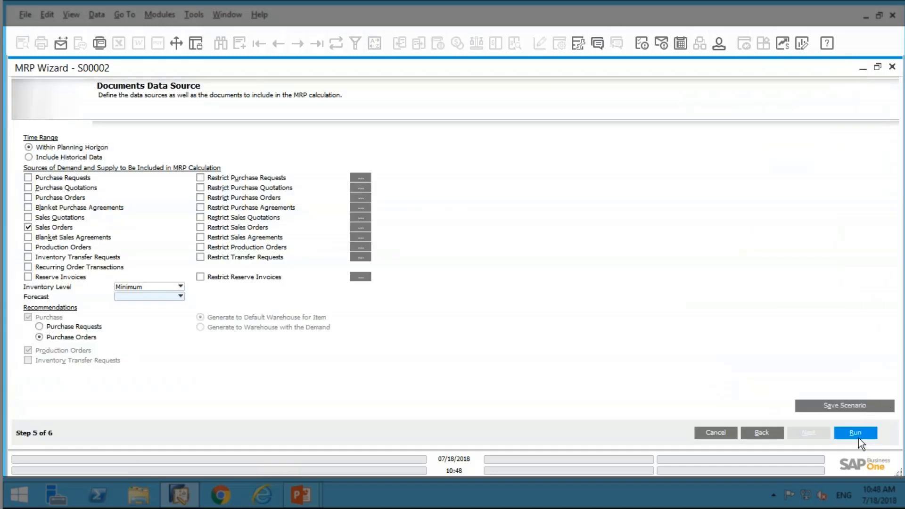
Run the MRP scenario and display the results report with fitted column widths and item S00002's detail rows expanded
click(856, 437)
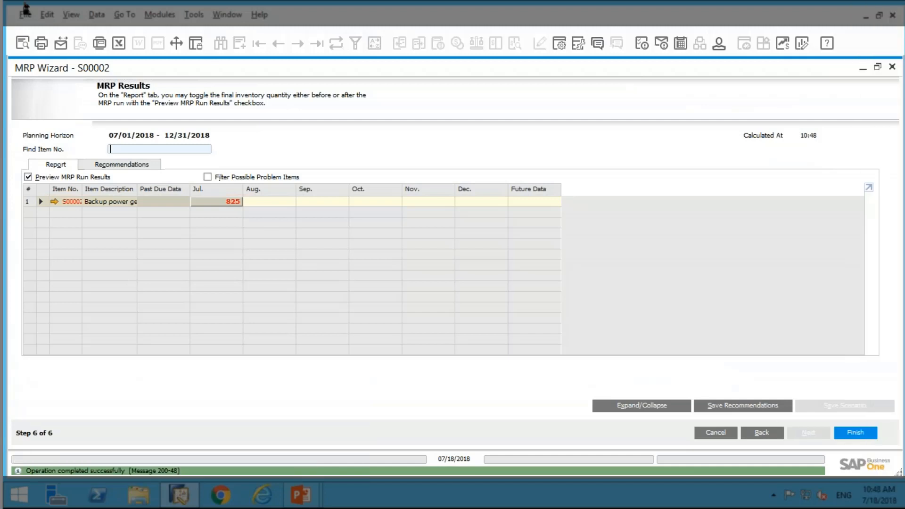
click(71, 14)
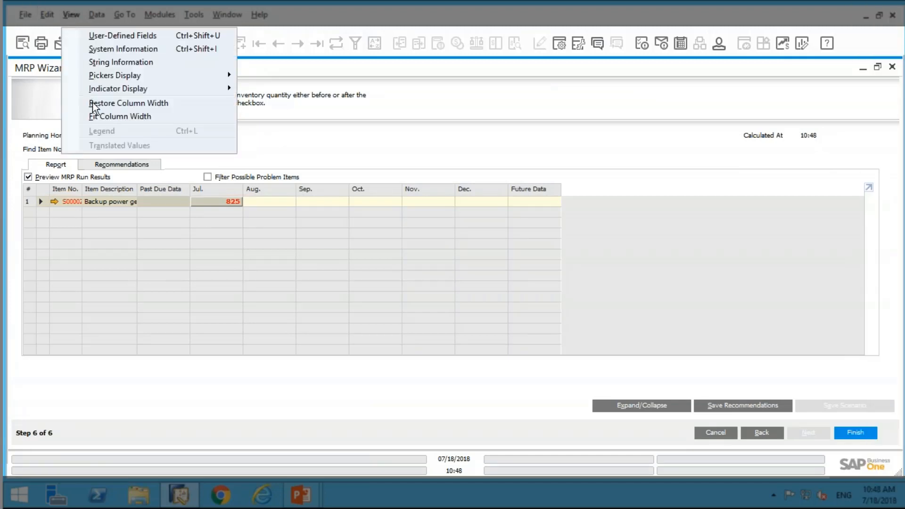
click(93, 117)
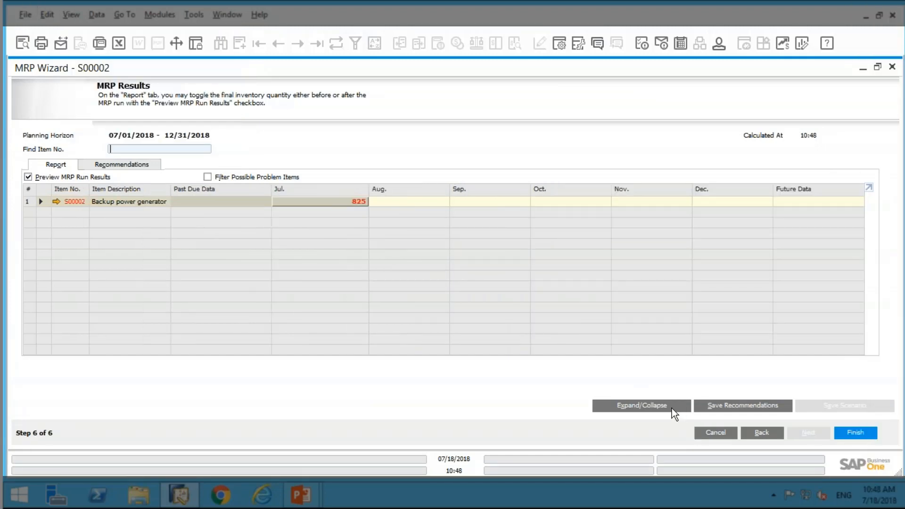
click(672, 407)
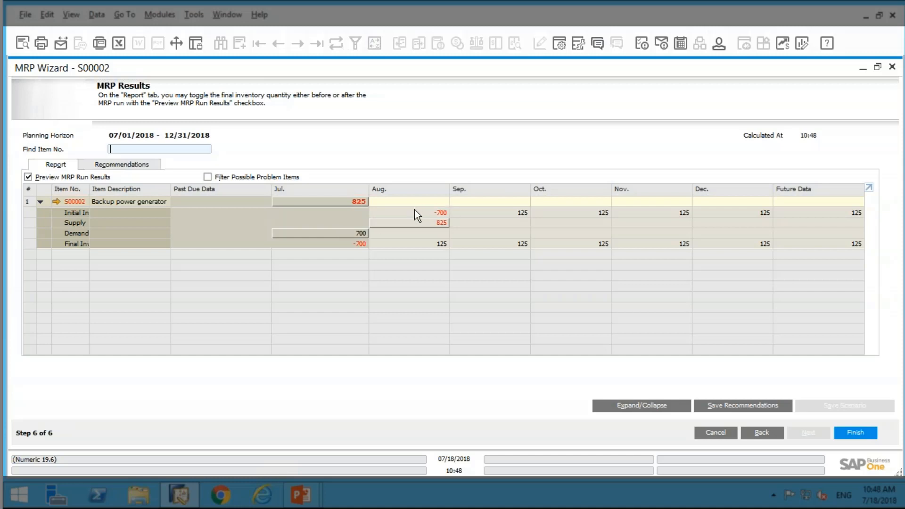
Examine the pegging information behind item S00002's July recommendation and July demand, closing each view
double_click(353, 202)
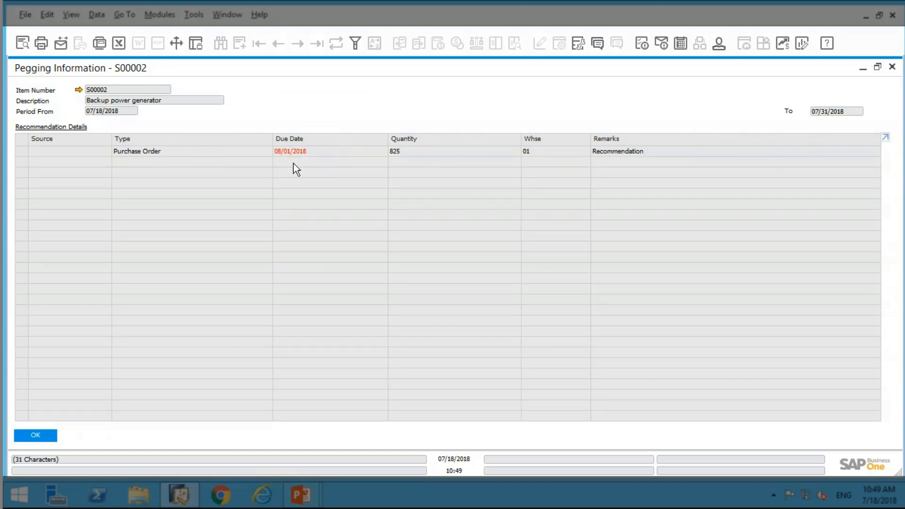
click(34, 438)
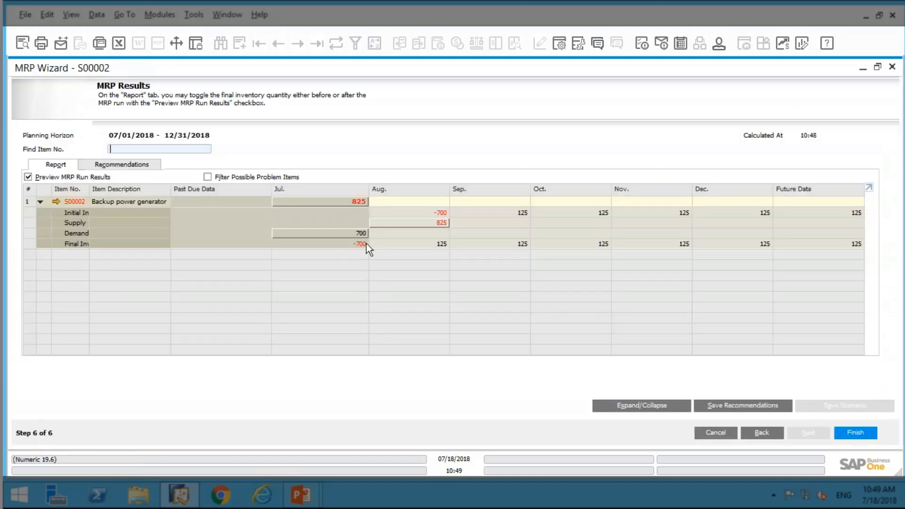
double_click(358, 232)
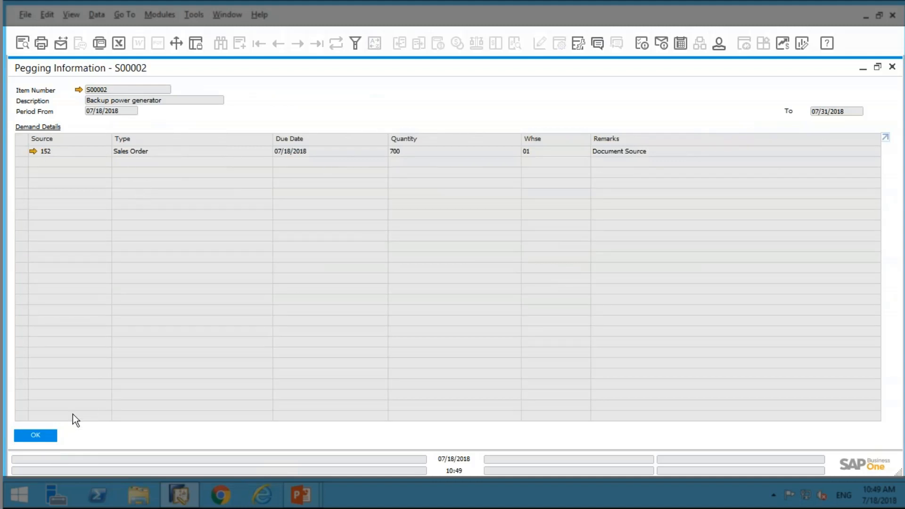
click(47, 440)
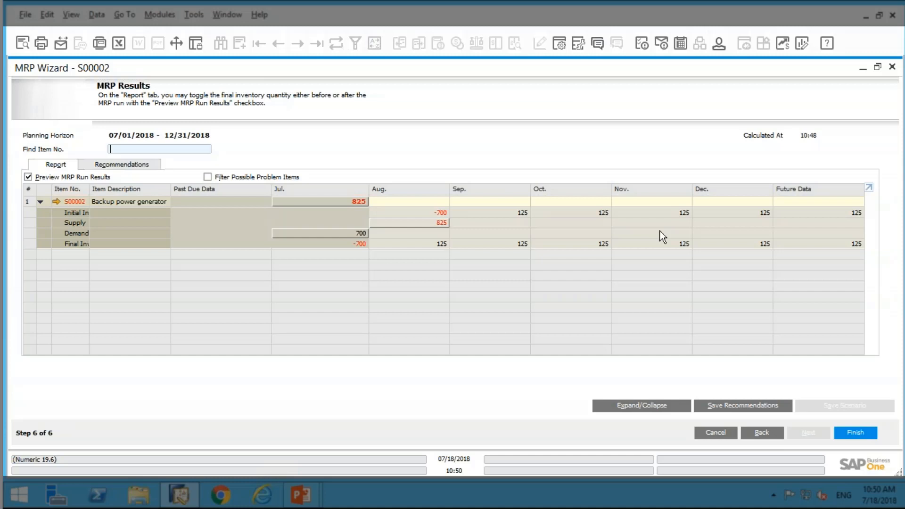
Display the MRP recommendations with fitted column widths and save them, replacing the scenario's previous recommendations
click(147, 167)
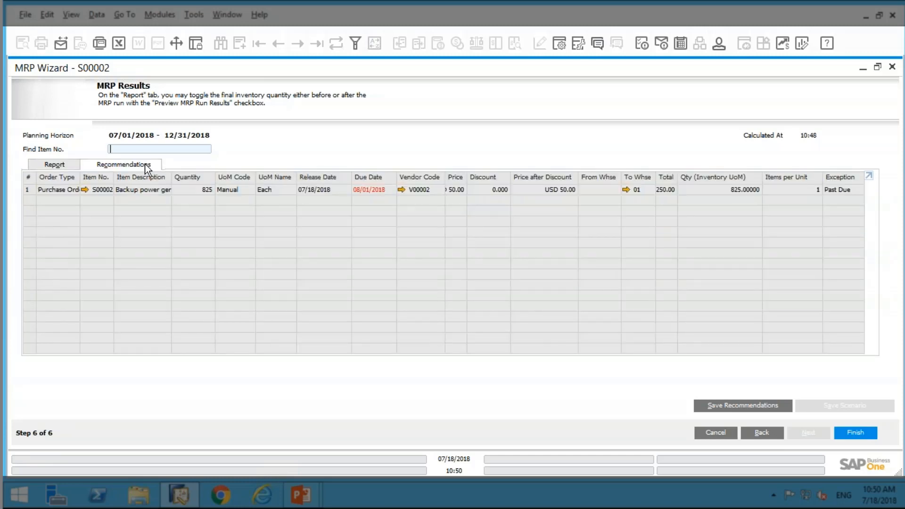
click(70, 15)
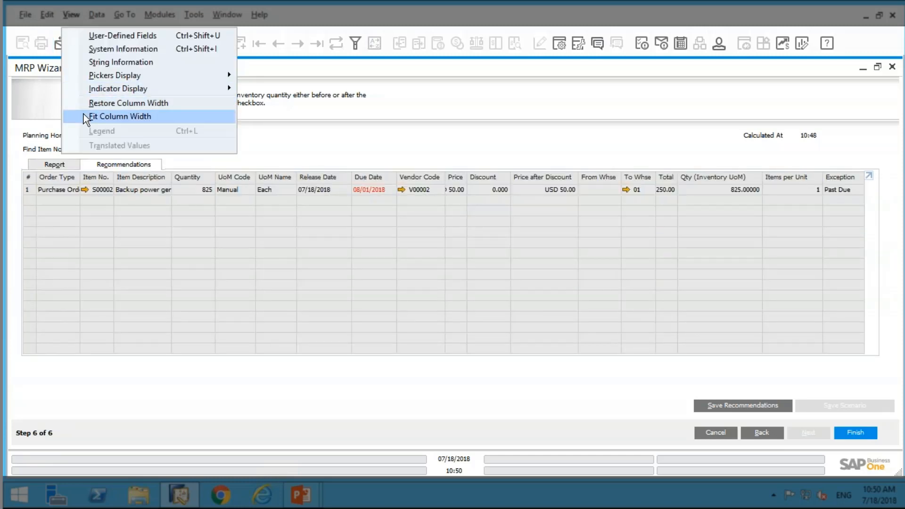
click(83, 116)
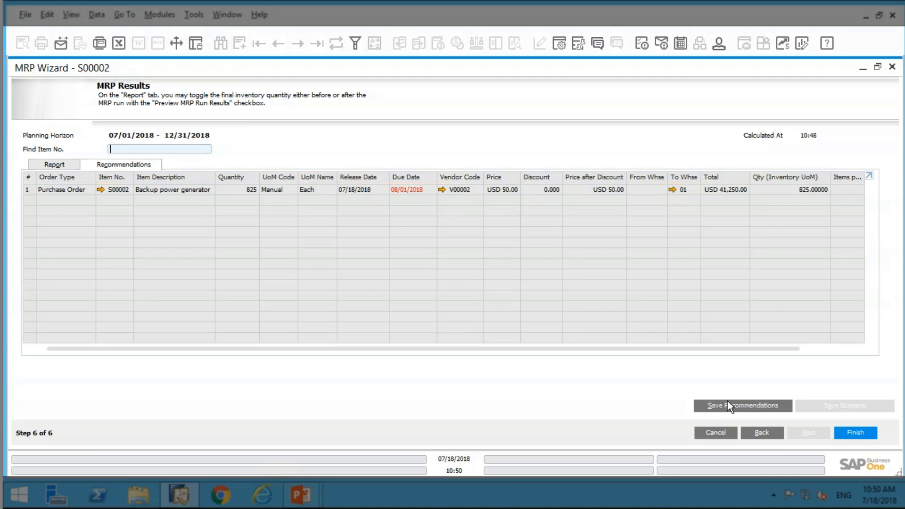
click(761, 404)
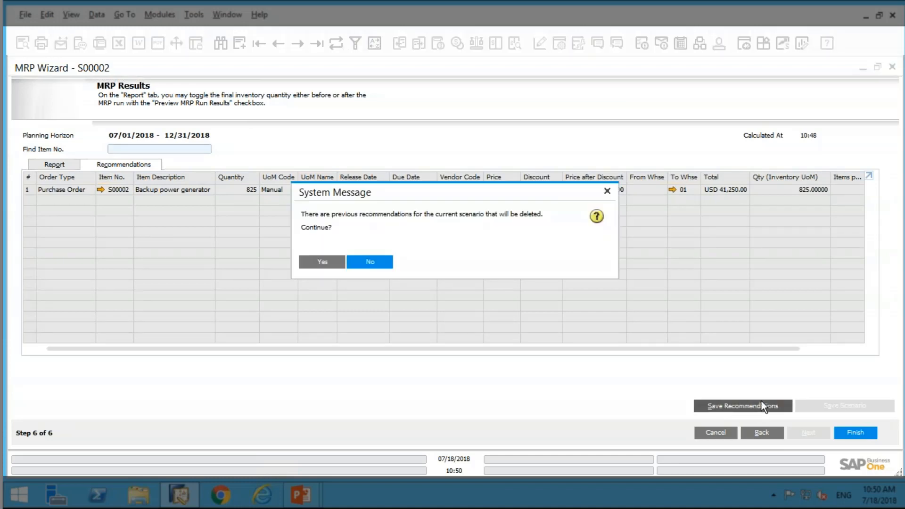
click(329, 262)
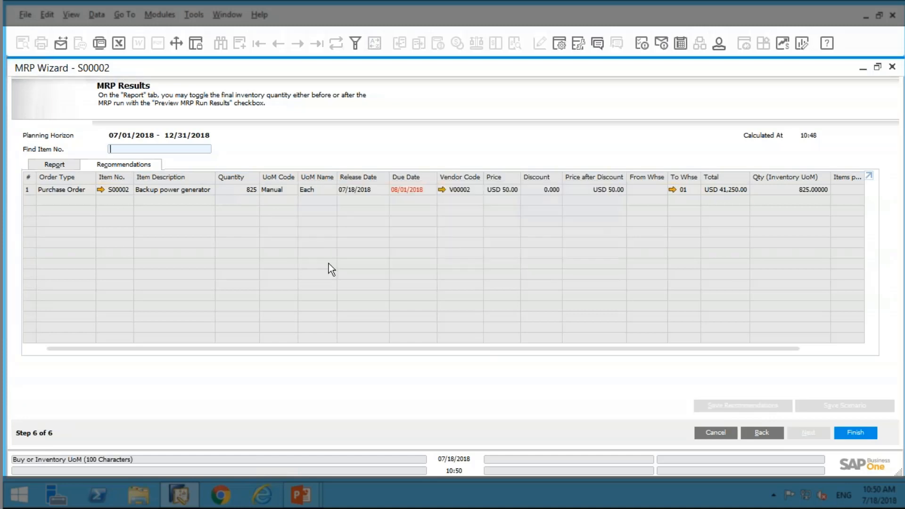
Review the scenario's settings back to Scenario Details and return to Documents Data Source
click(761, 433)
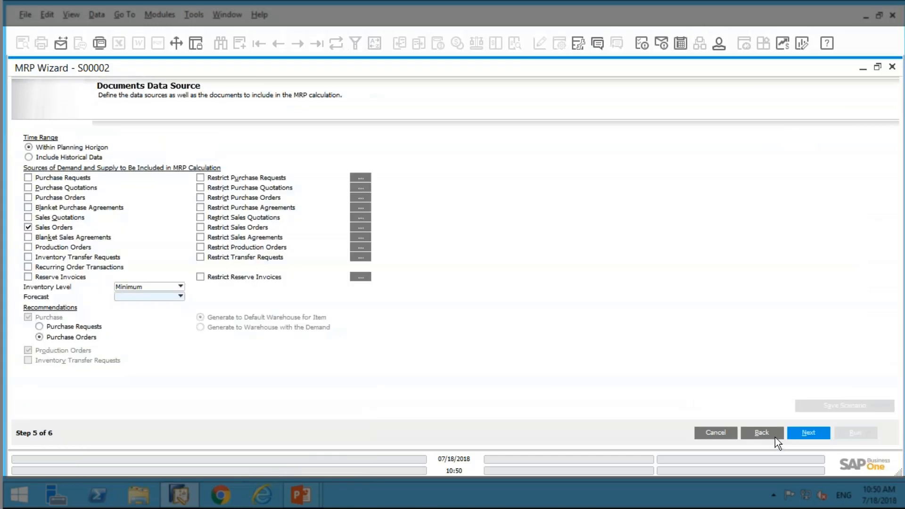
click(775, 437)
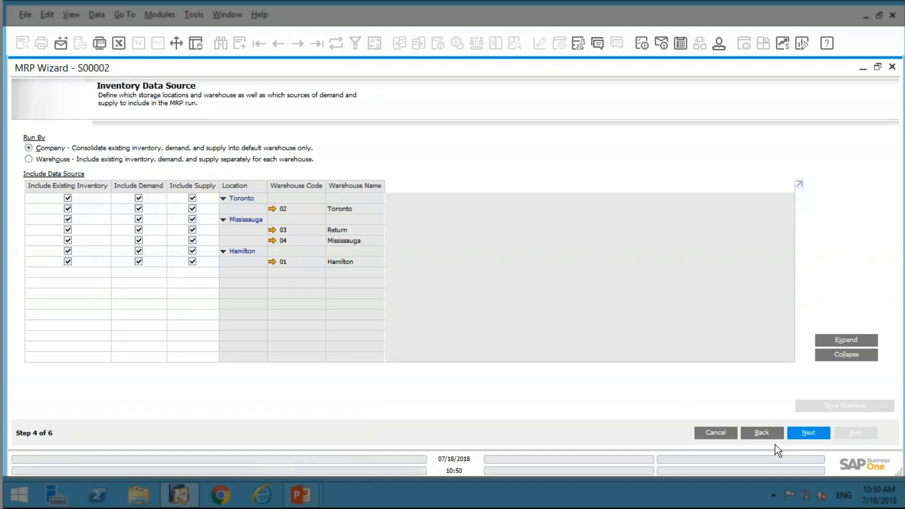
click(774, 434)
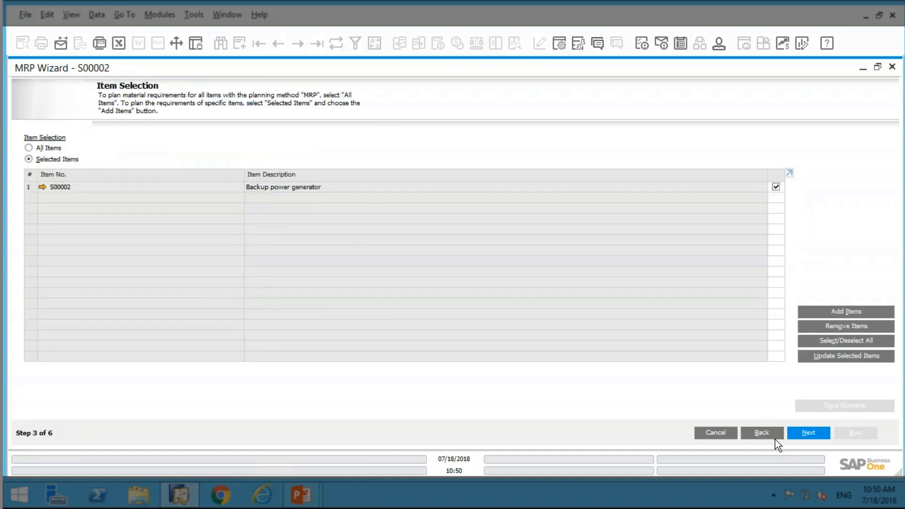
click(775, 438)
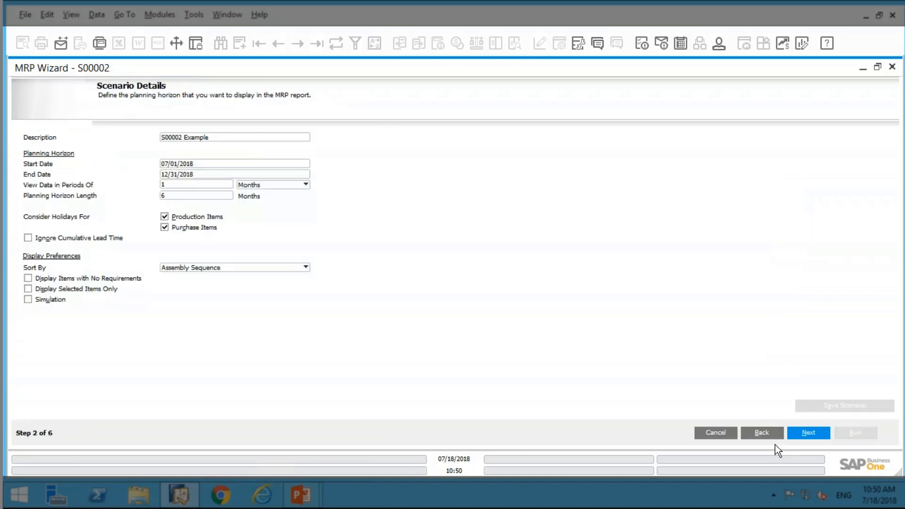
click(803, 442)
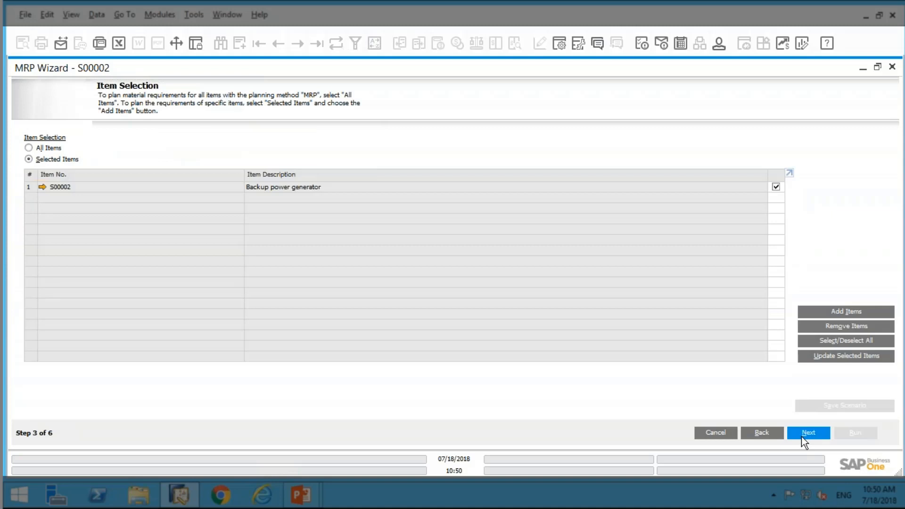
click(802, 438)
click(801, 437)
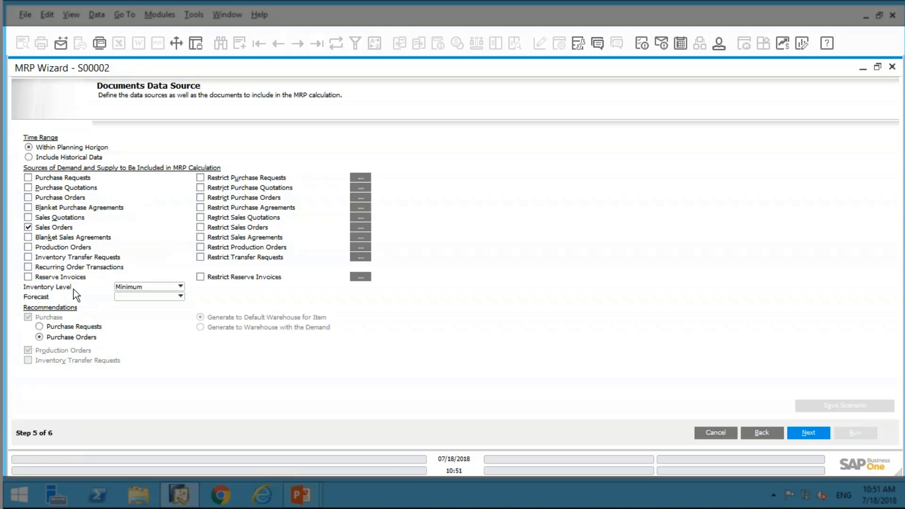
Define a new forecast from the Forecast setting, with code Q3S00002 and name Q3 S00002
click(126, 298)
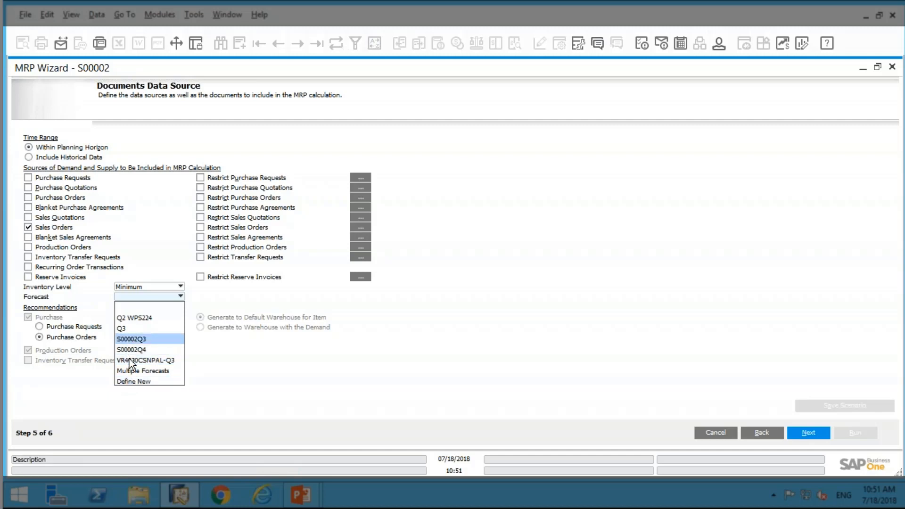
click(137, 382)
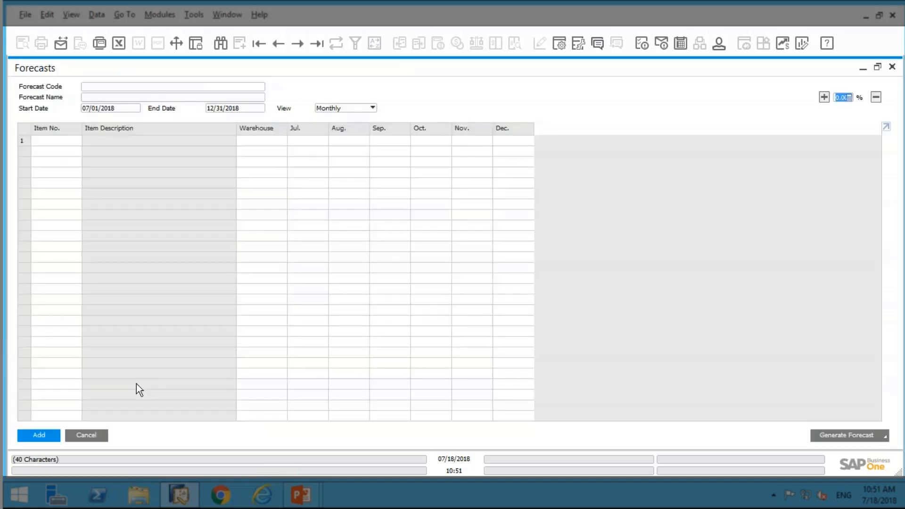
click(112, 89)
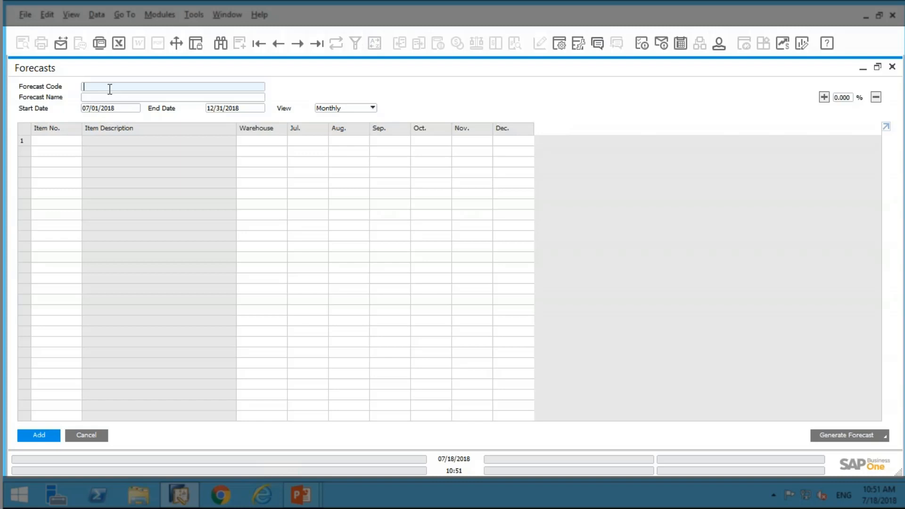
text(Q3S00002)
click(101, 97)
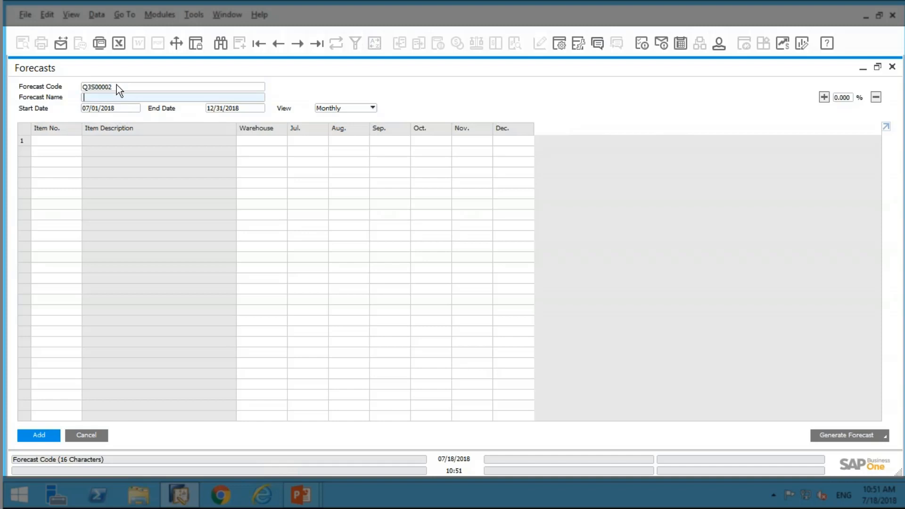
text(Q#)
key(BackSpace)
key(BackSpace)
key(BackSpace)
text(Q#)
key(BackSpace)
text(3 S00002)
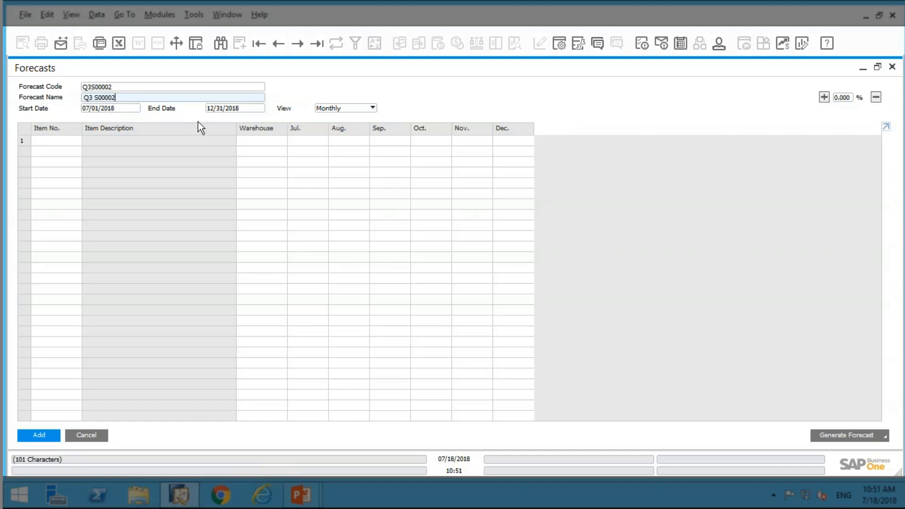
Set the forecast's end date to 09/30/2018
click(228, 110)
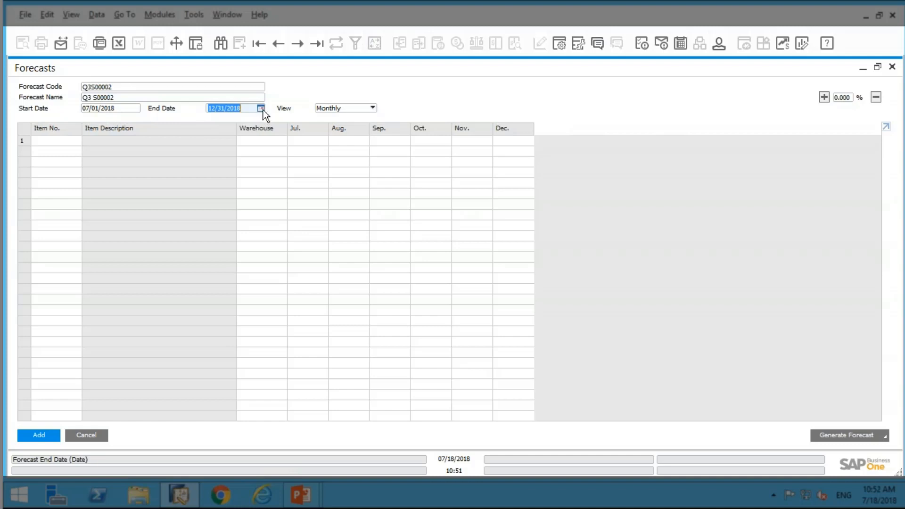
click(262, 109)
click(220, 126)
click(220, 127)
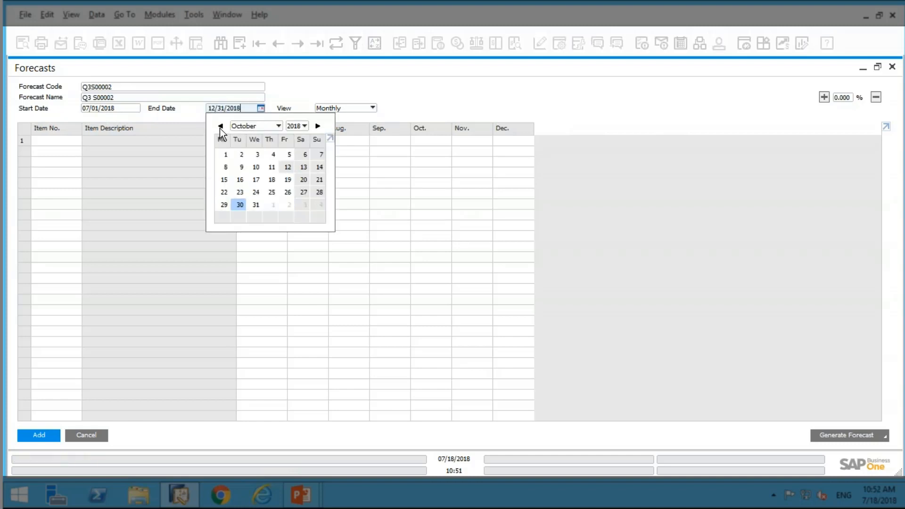
click(220, 127)
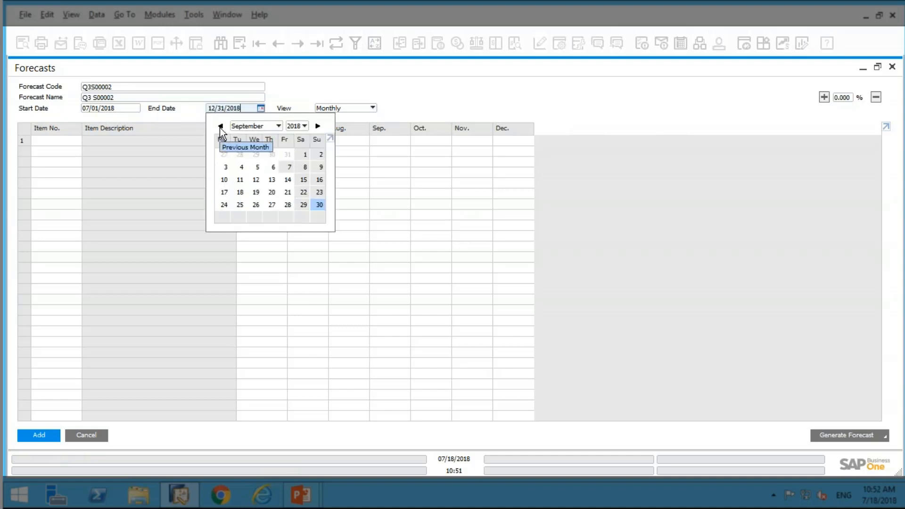
click(319, 207)
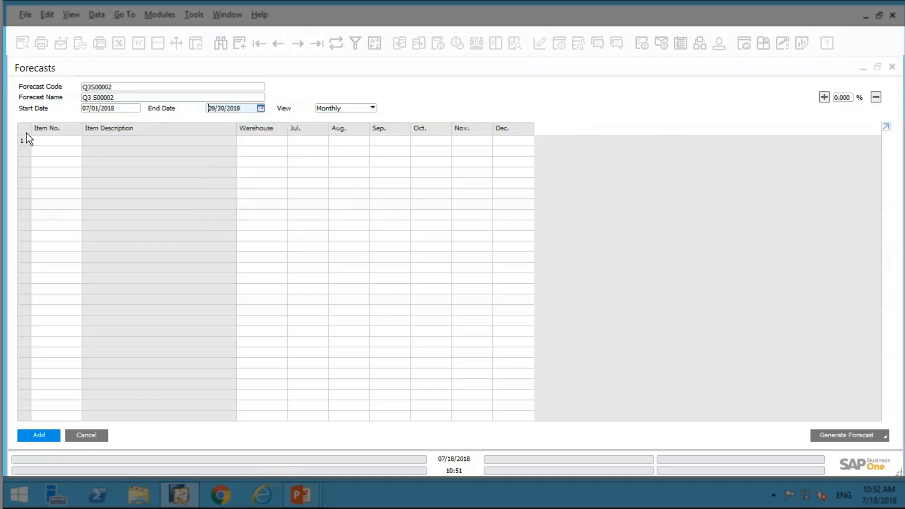
Enter item S00002 in the first row of the forecast
click(40, 143)
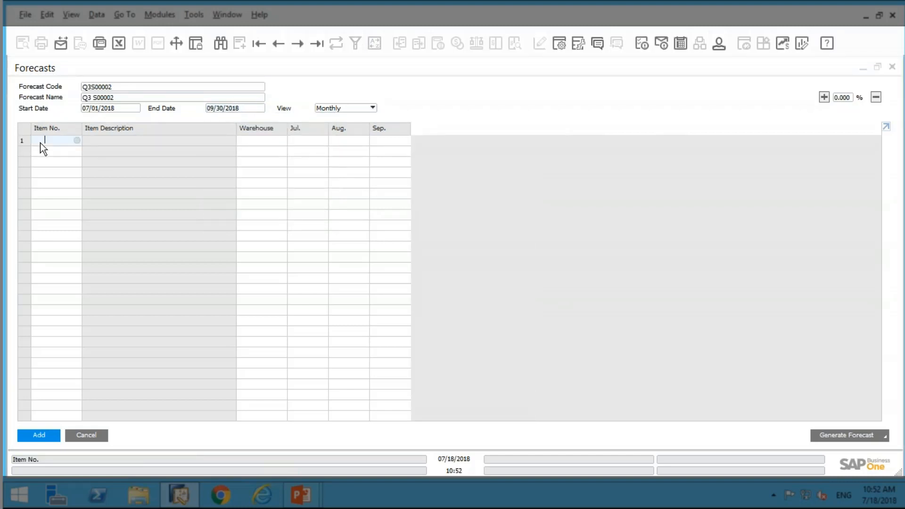
text(s00002)
key(Tab)
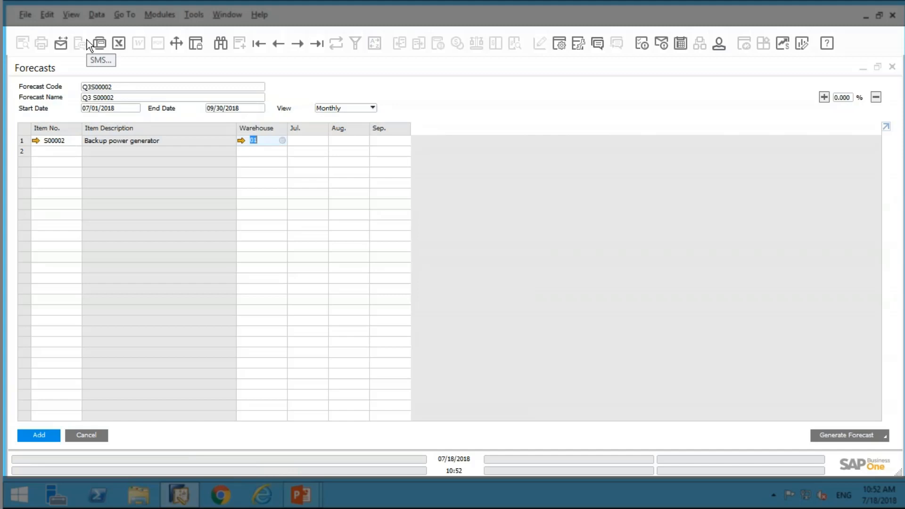
key(super+c)
Start generating a basic forecast and check the item selection criteria, keeping Item
click(824, 433)
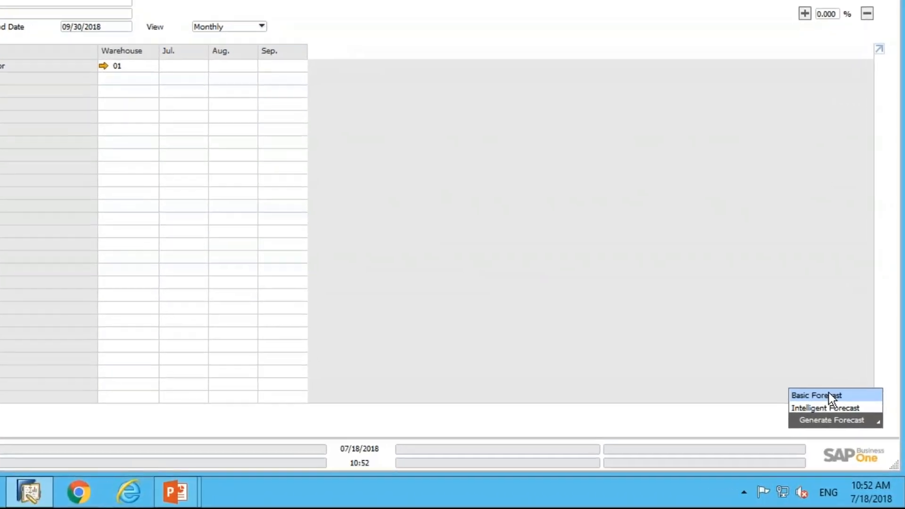
click(841, 415)
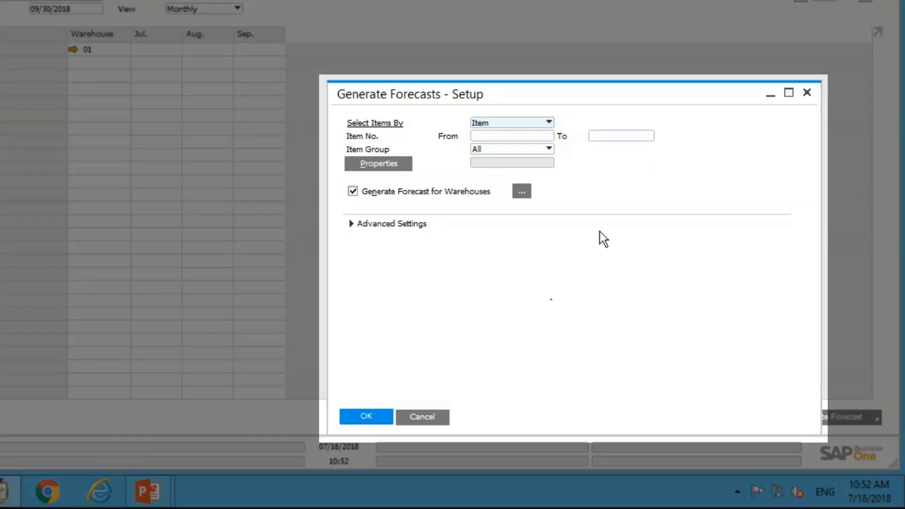
click(540, 135)
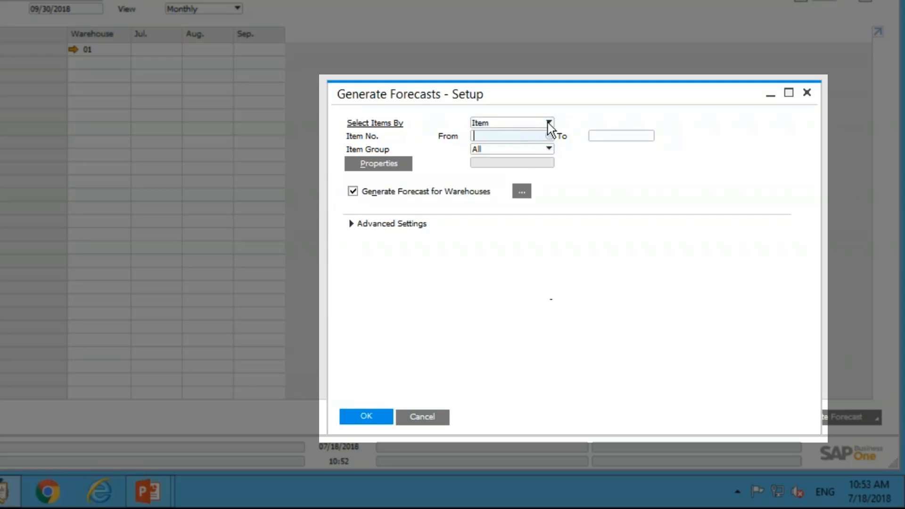
click(547, 123)
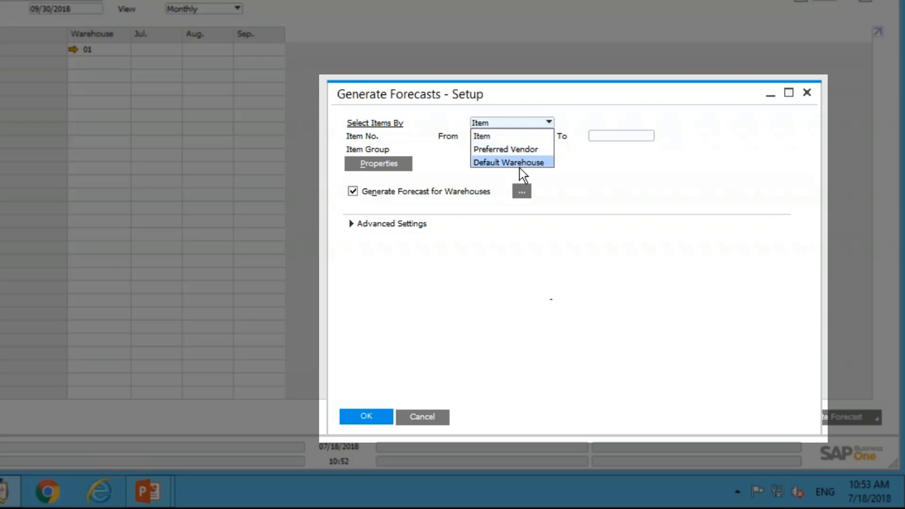
click(562, 178)
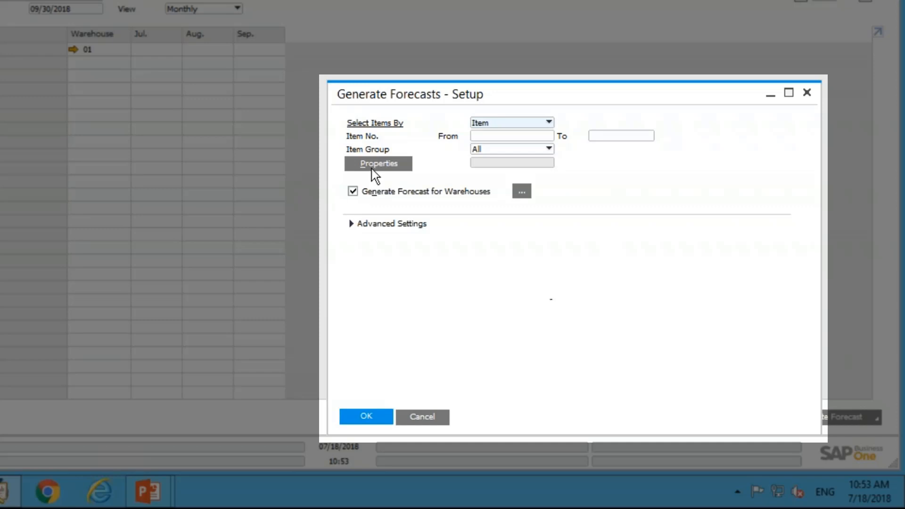
Limit the forecast generation to the item number range from S00002 to S00002
click(488, 137)
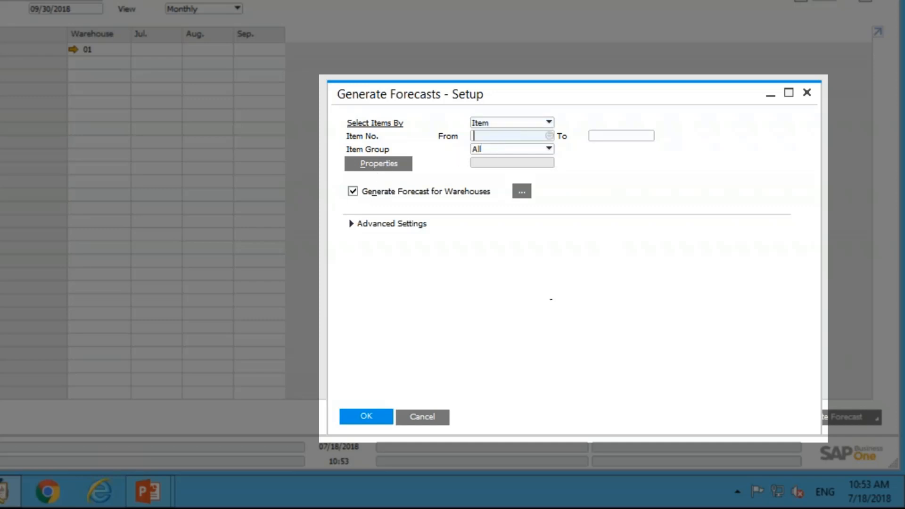
text(S000)
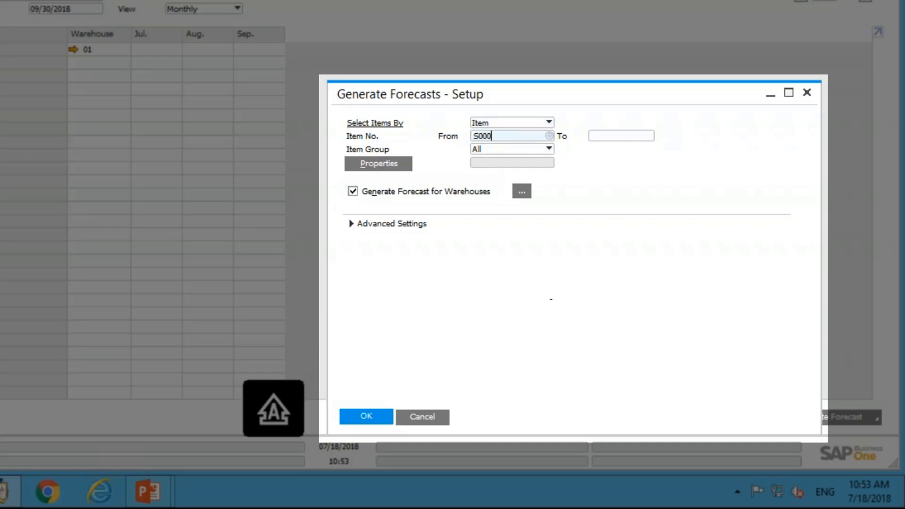
text(02)
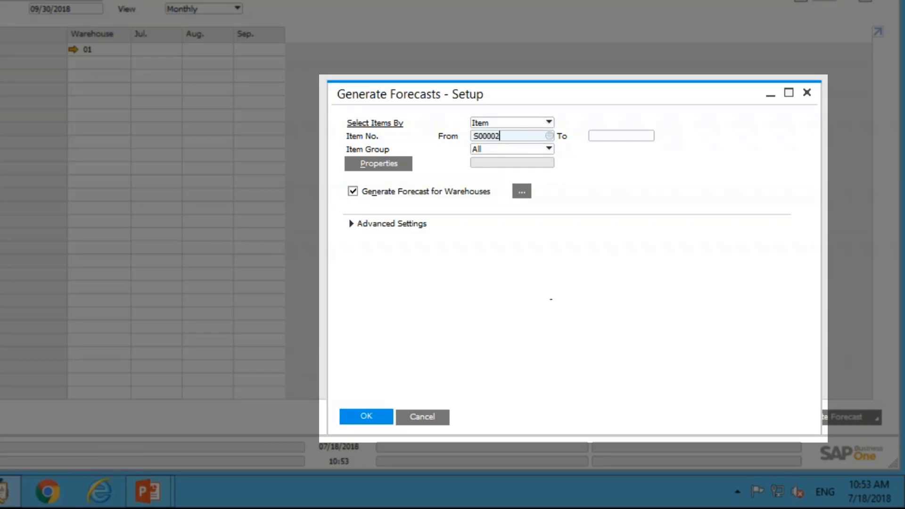
key(Tab)
text(S000)
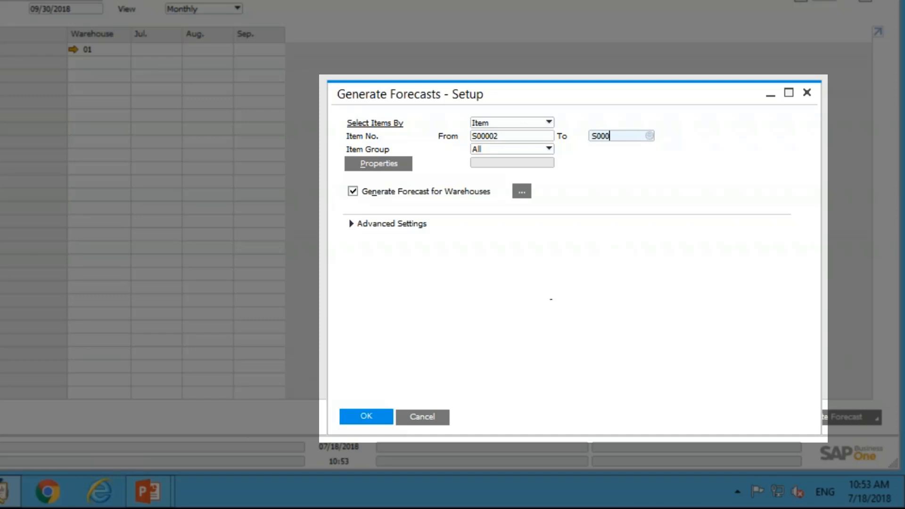
text(02)
key(Tab)
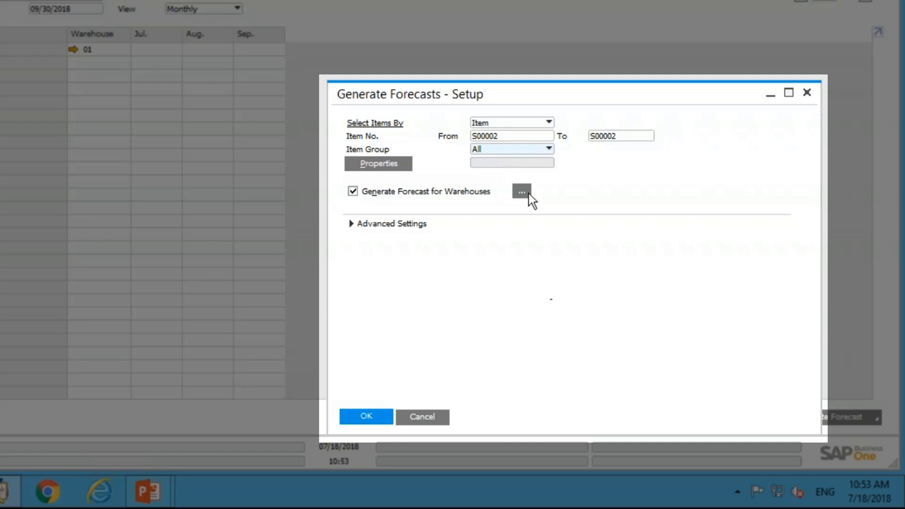
Base the system-generated forecast on sales history from sales orders, using the Monthly History method
click(353, 224)
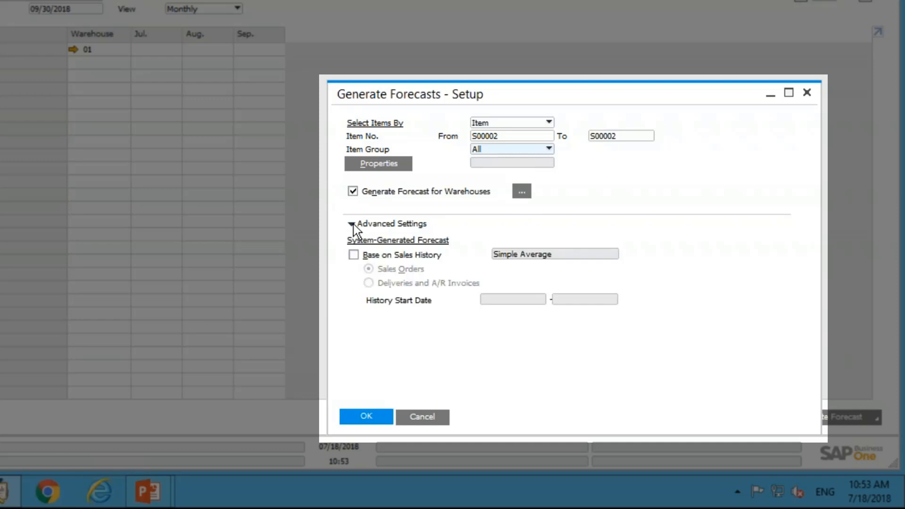
click(354, 255)
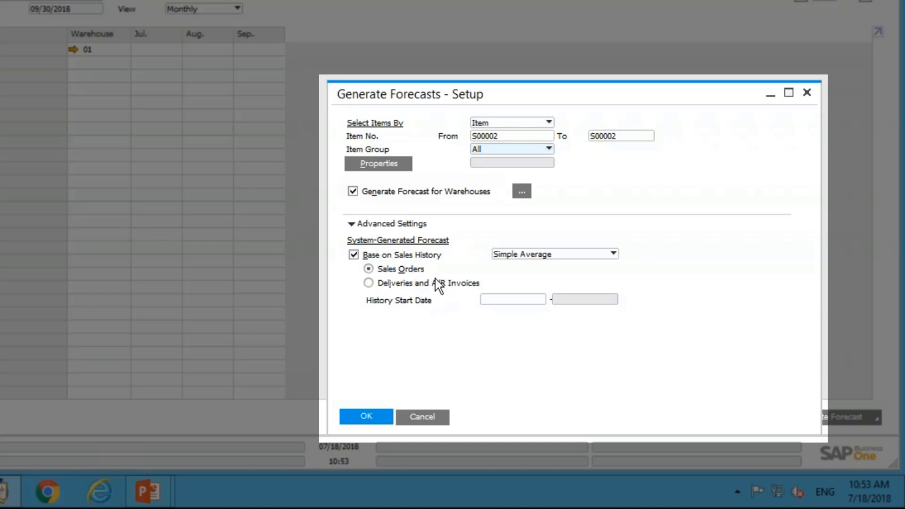
click(533, 254)
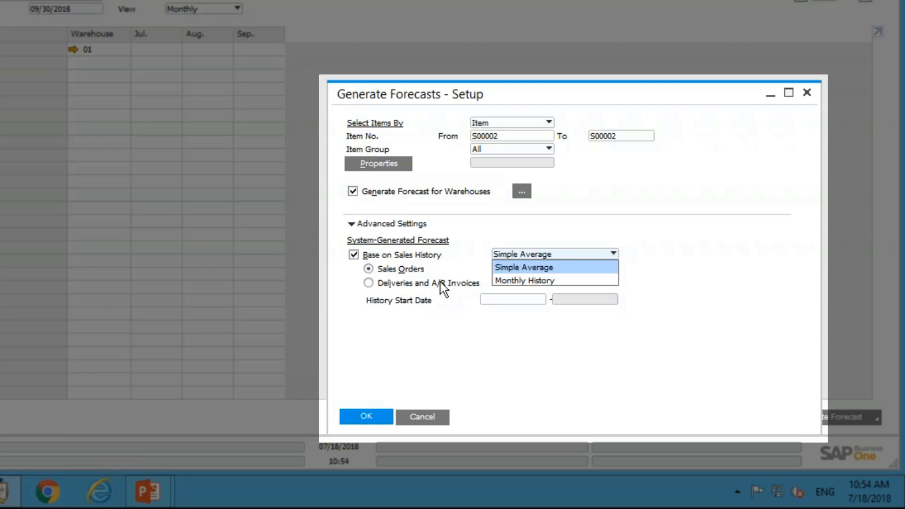
click(668, 280)
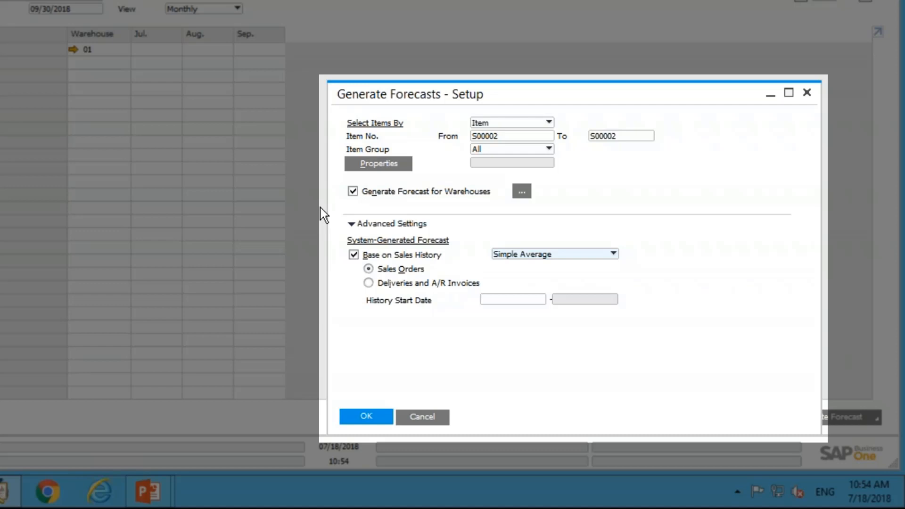
click(540, 258)
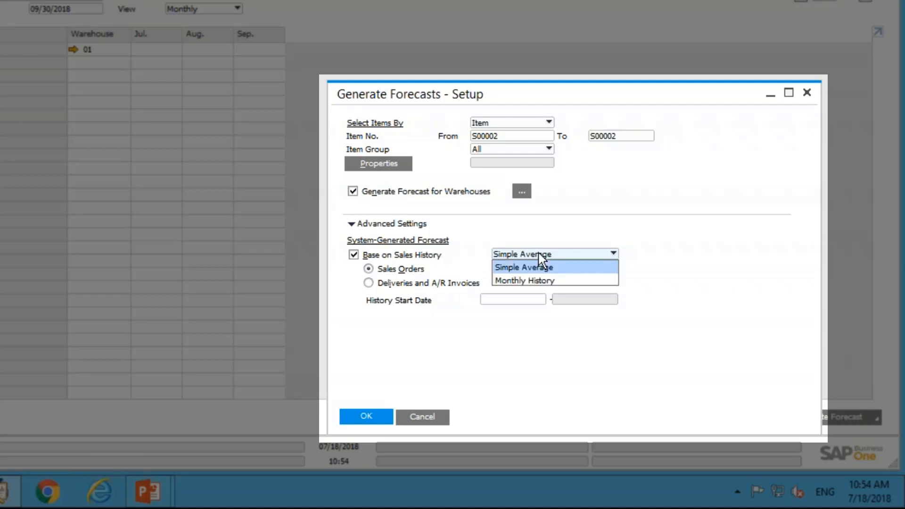
click(539, 282)
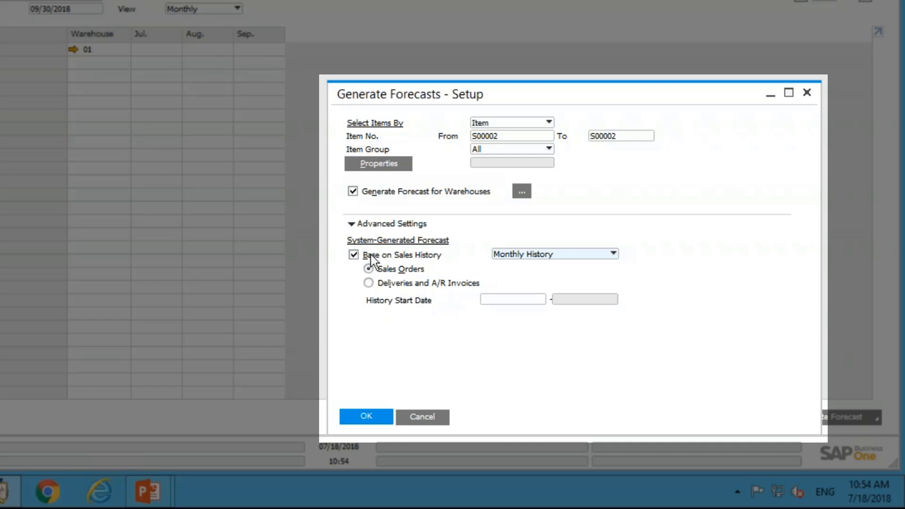
Set the history start date to 07/01/2017 and generate the forecast, overwriting the existing data for S00002
click(500, 301)
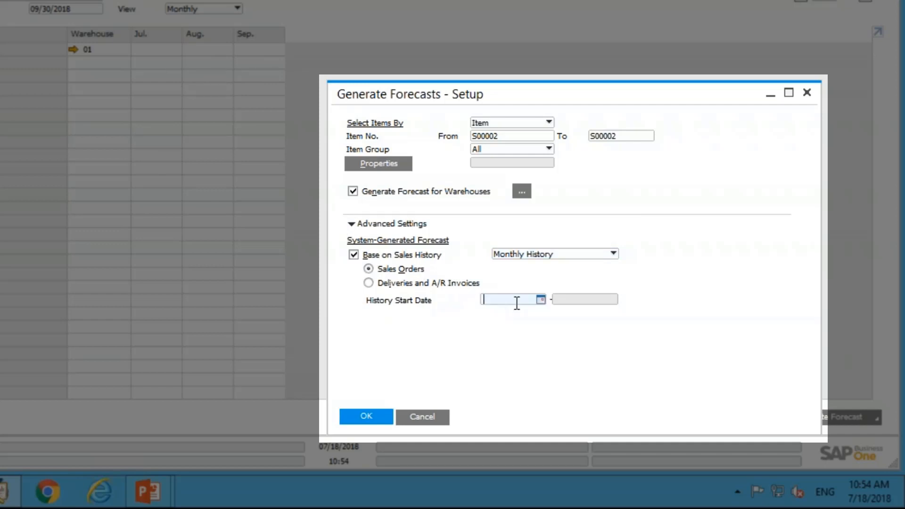
click(540, 300)
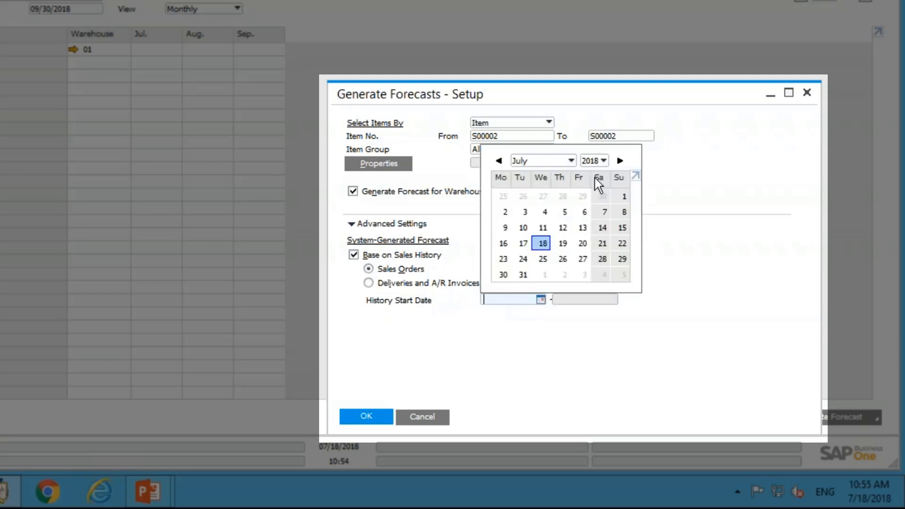
click(518, 300)
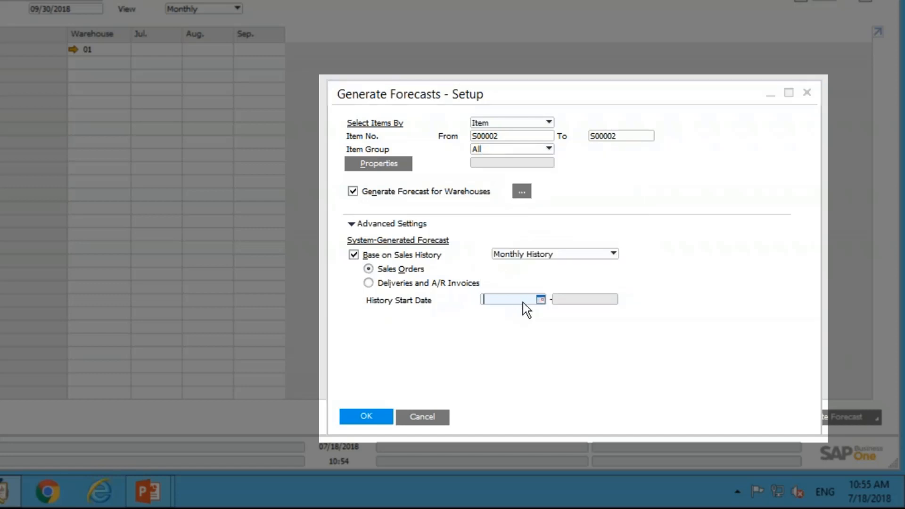
text(07/01/20)
text(17)
key(Tab)
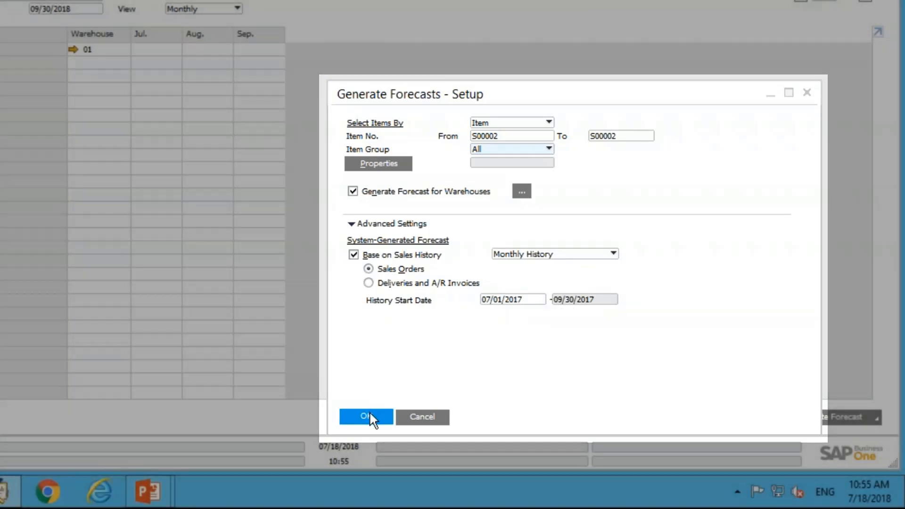
click(369, 414)
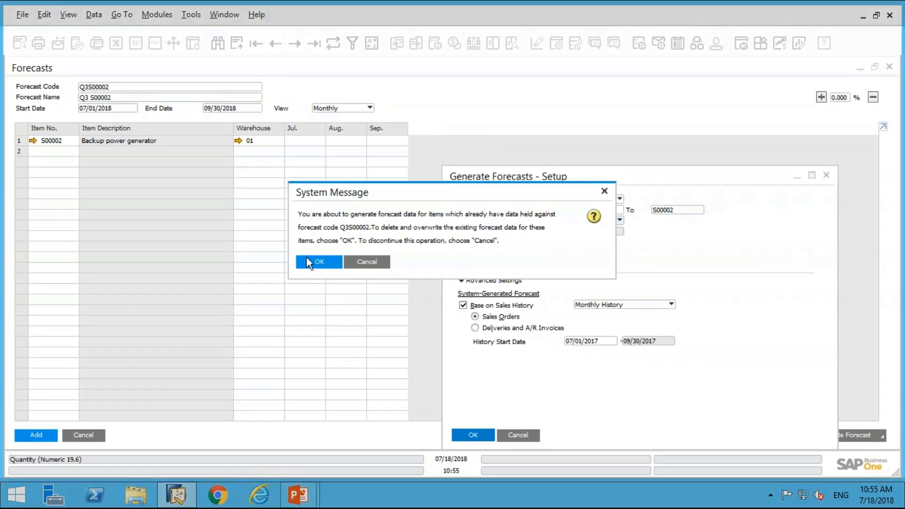
click(203, 214)
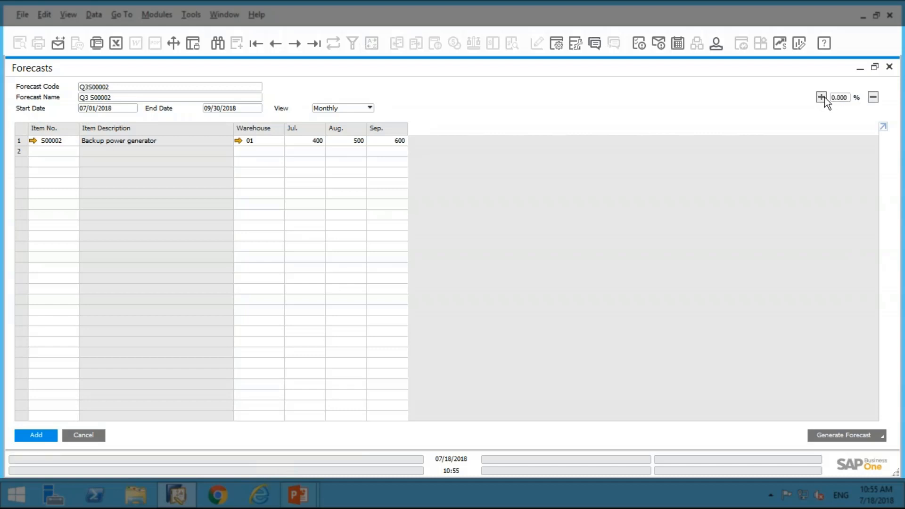
Increase the monthly forecast quantities in the S00002 row by 20 percent
click(838, 97)
text(20)
key(Tab)
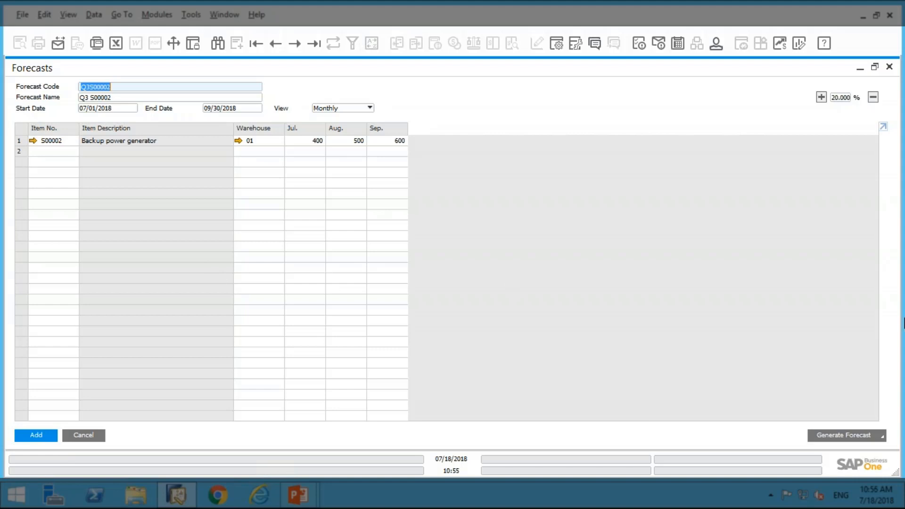
click(821, 97)
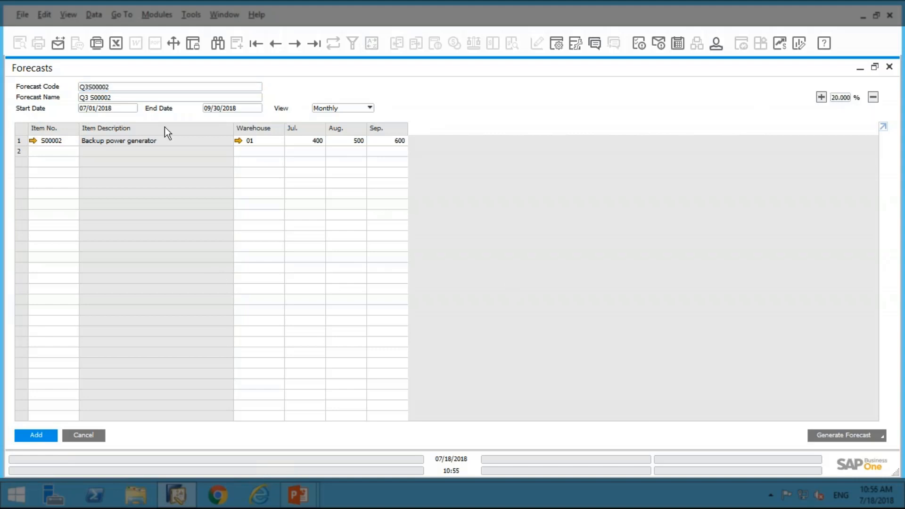
click(18, 141)
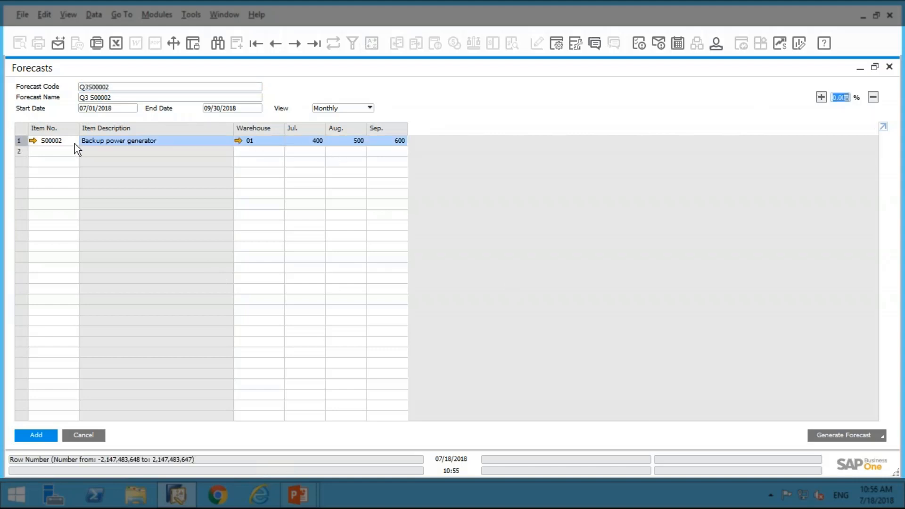
text(20)
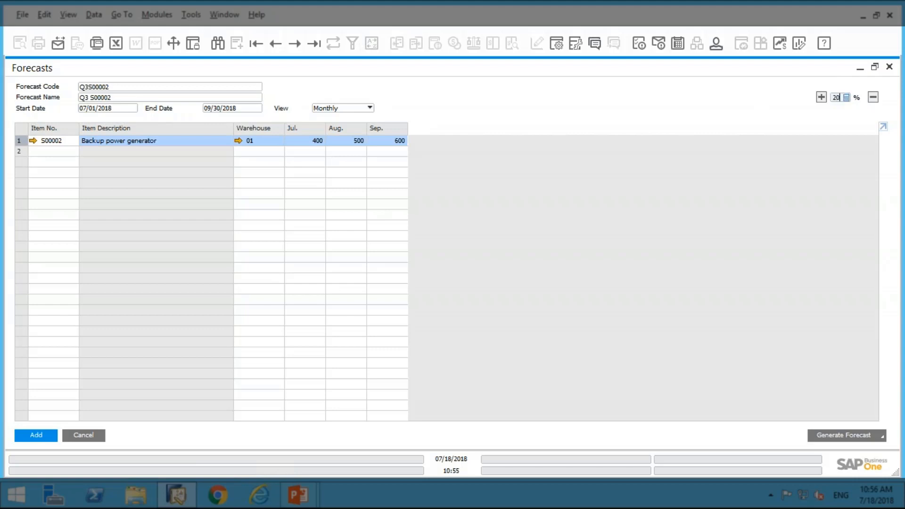
key(Tab)
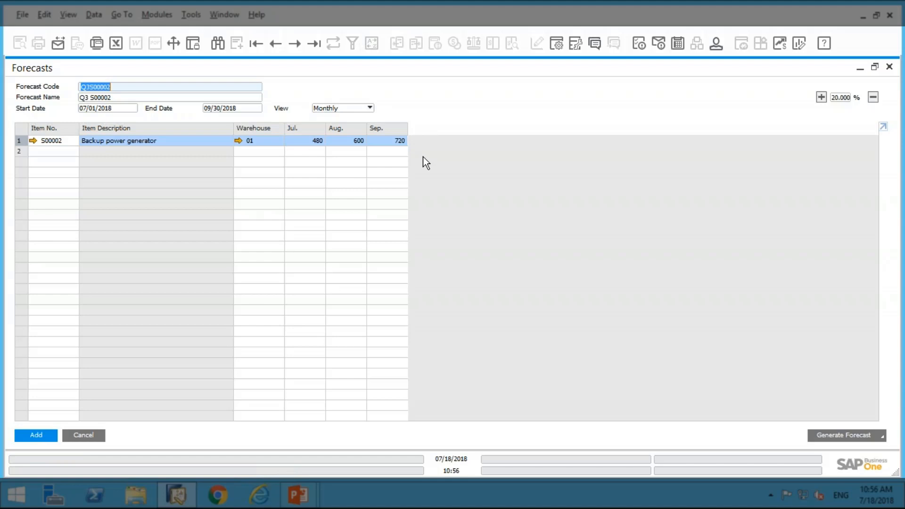
Reverse the 20 percent increase on the S00002 row and reset the adjustment percentage to 0
click(838, 98)
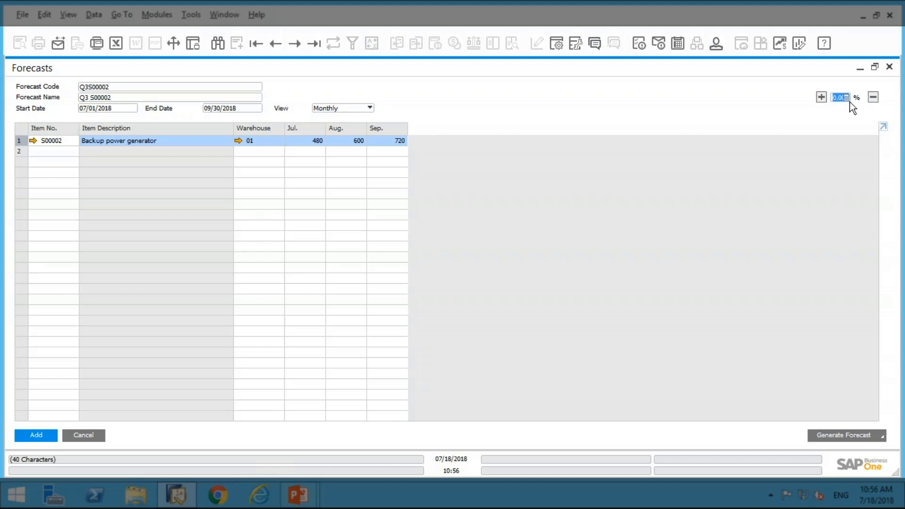
text(0)
key(Tab)
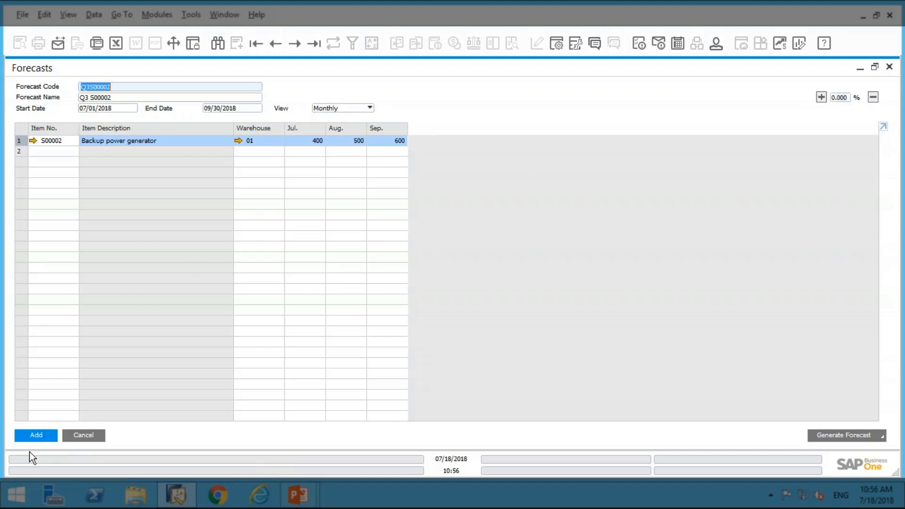
Add the Q3S00002 forecast and run the MRP calculation with it
click(44, 438)
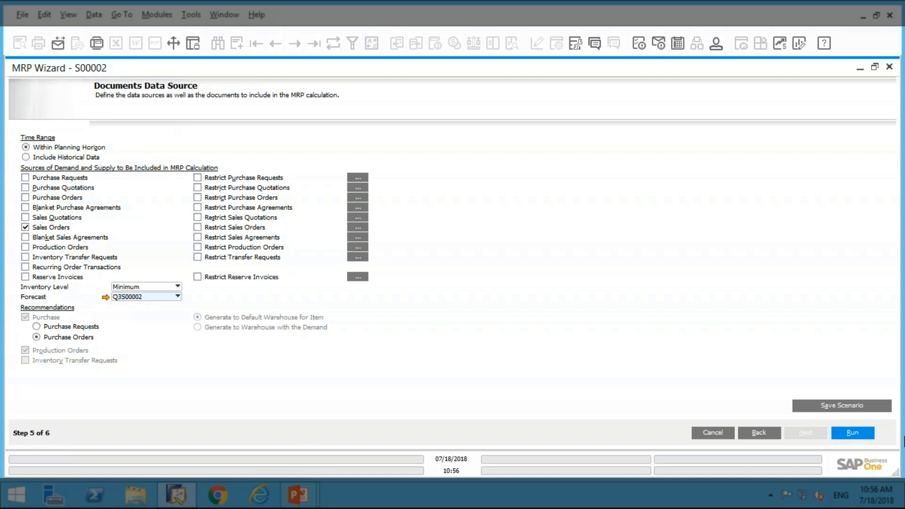
click(841, 433)
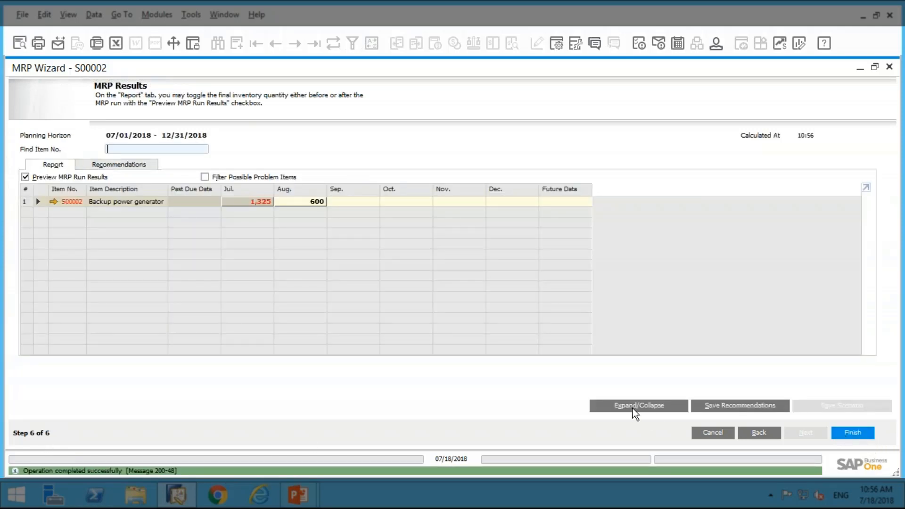
Expand the MRP results for S00002 and check the pegging information behind the July demand
click(634, 408)
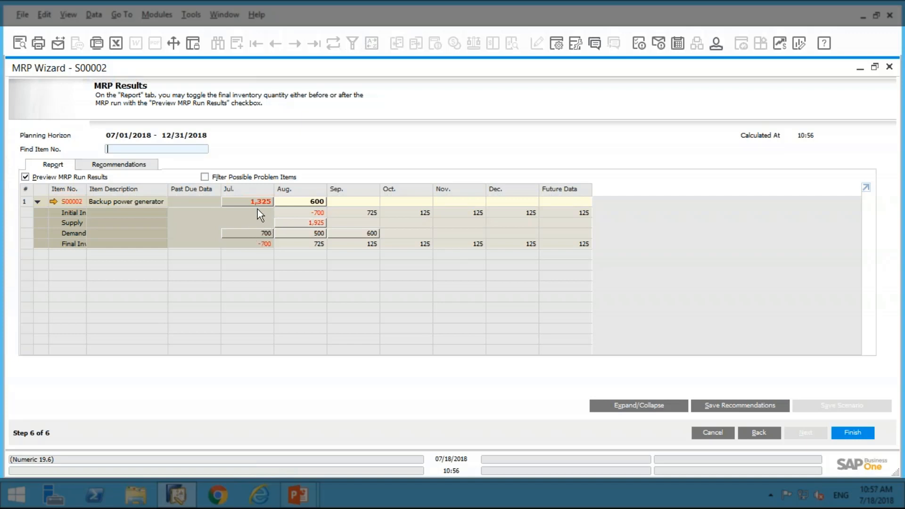
double_click(264, 233)
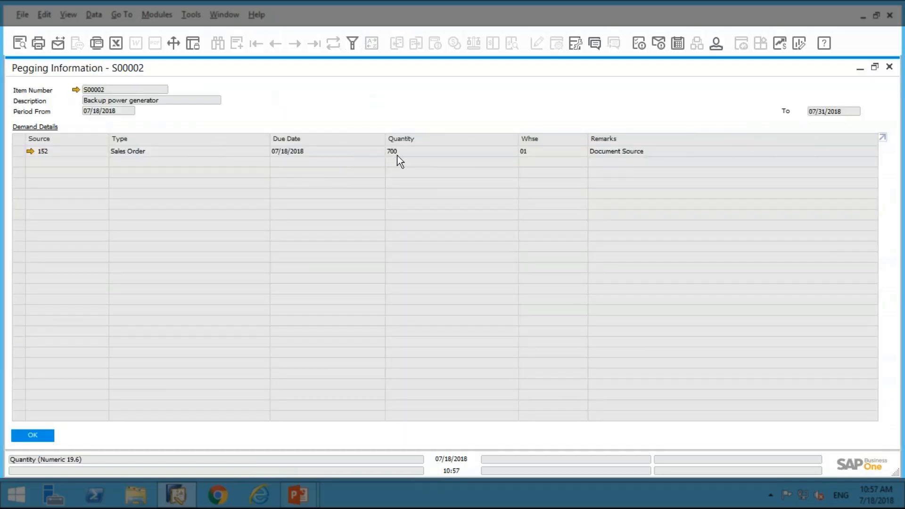
click(44, 435)
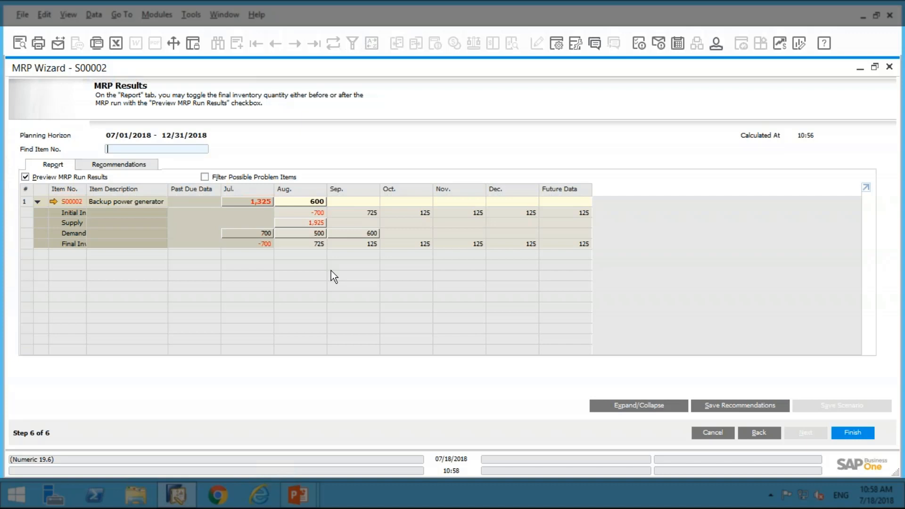
Switch the scenario to Multiple Forecasts with S00002Q4 and S00002Q3 selected, rerun MRP and expand the results
click(751, 436)
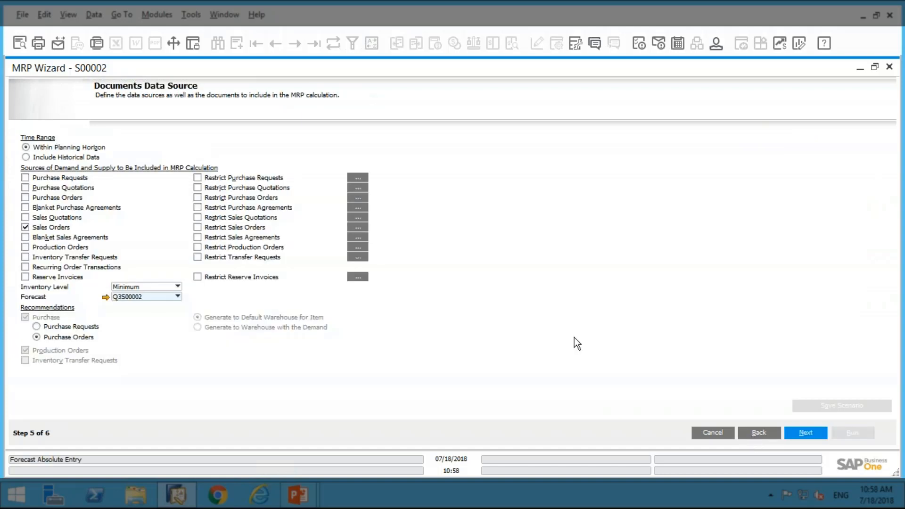
click(169, 297)
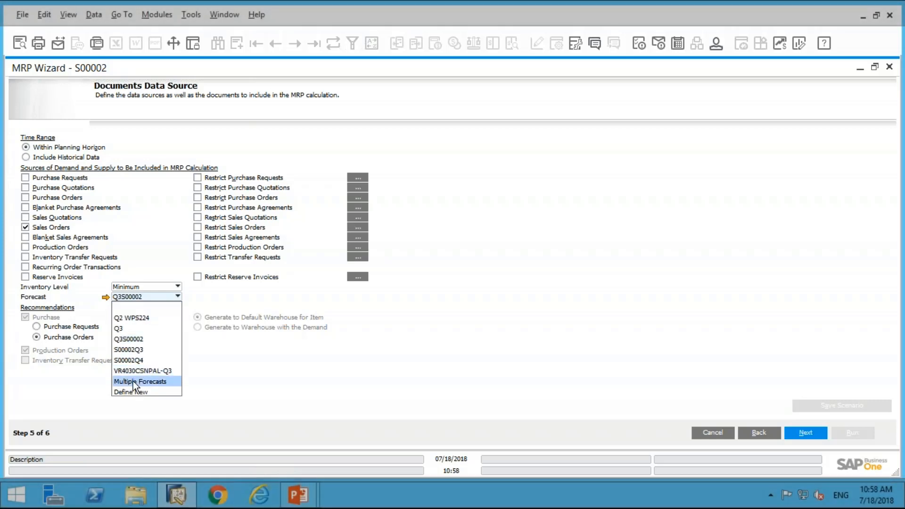
click(135, 382)
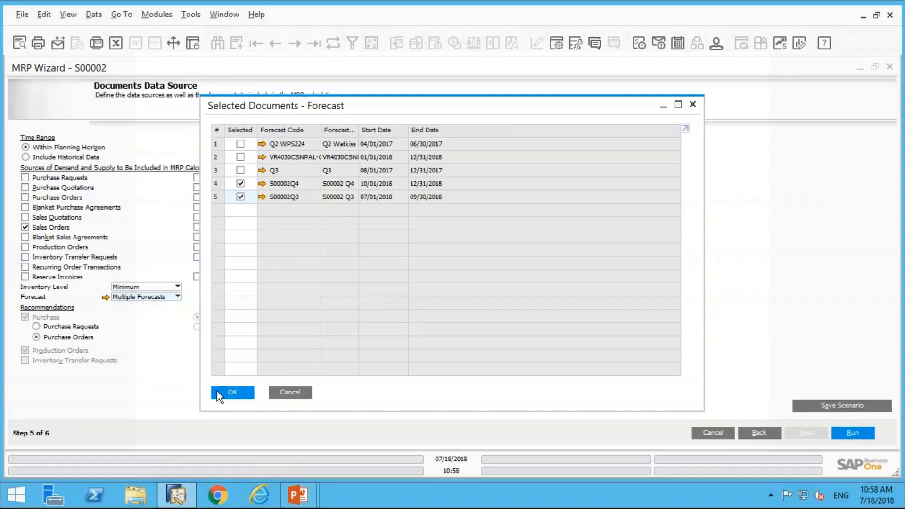
click(175, 424)
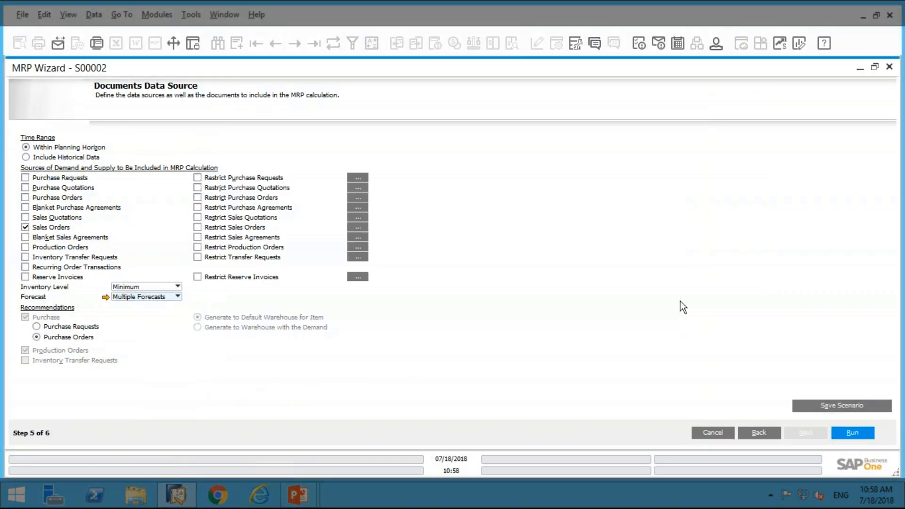
click(847, 432)
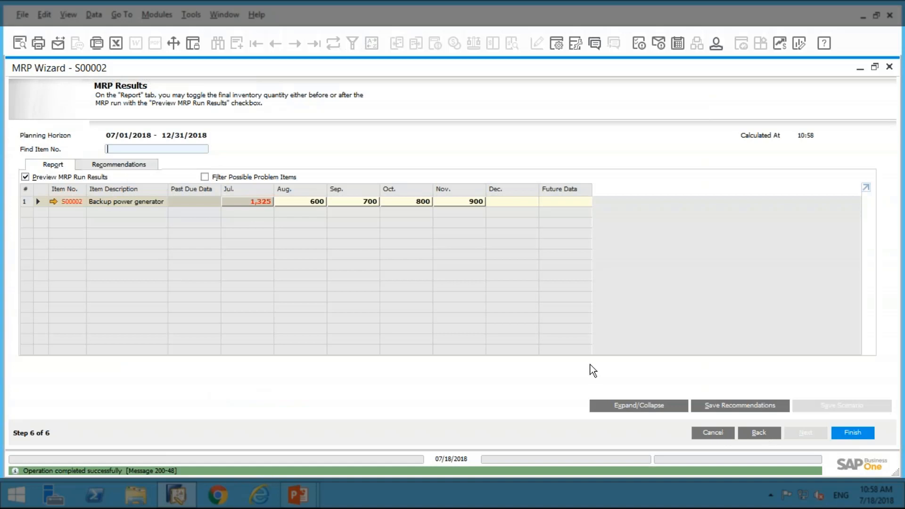
click(616, 404)
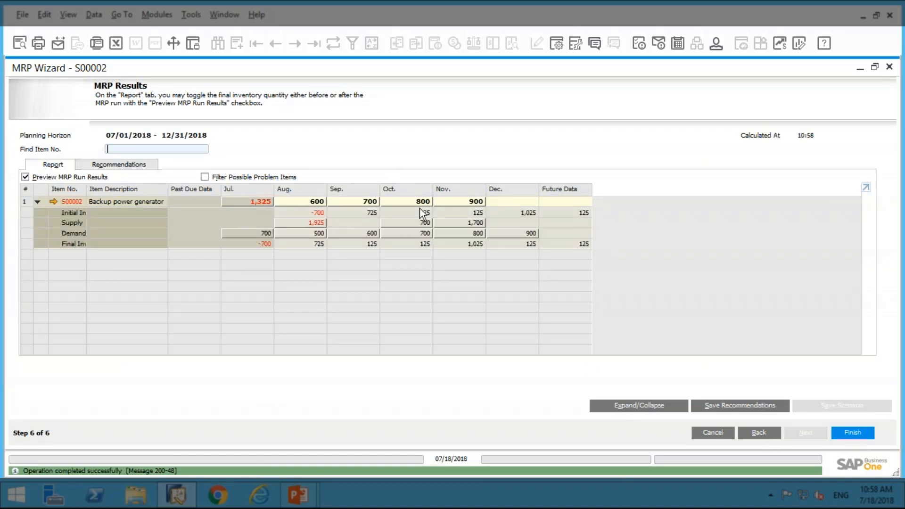
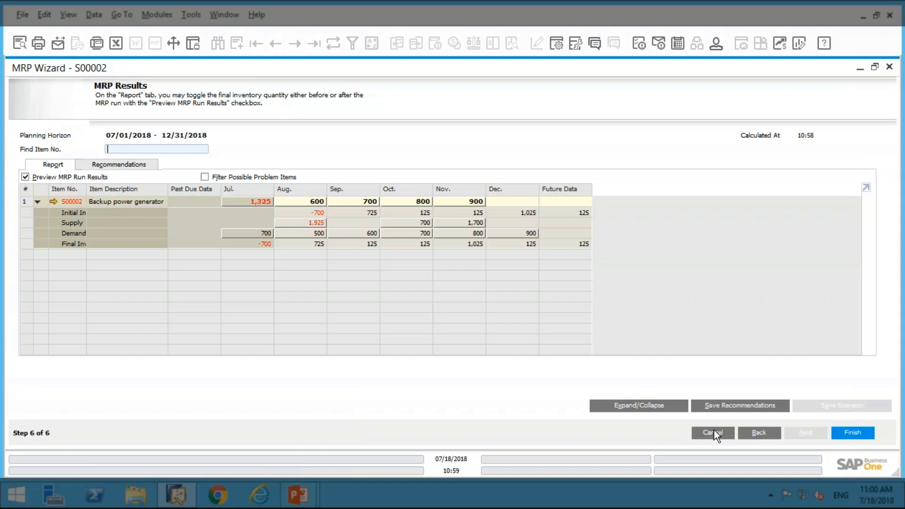
Cancel the MRP Wizard without saving the recommendations
click(714, 432)
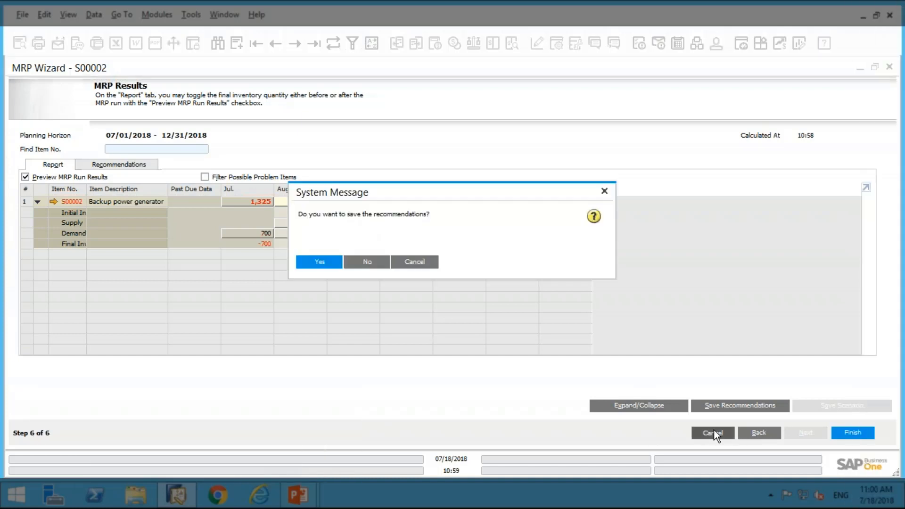
click(367, 262)
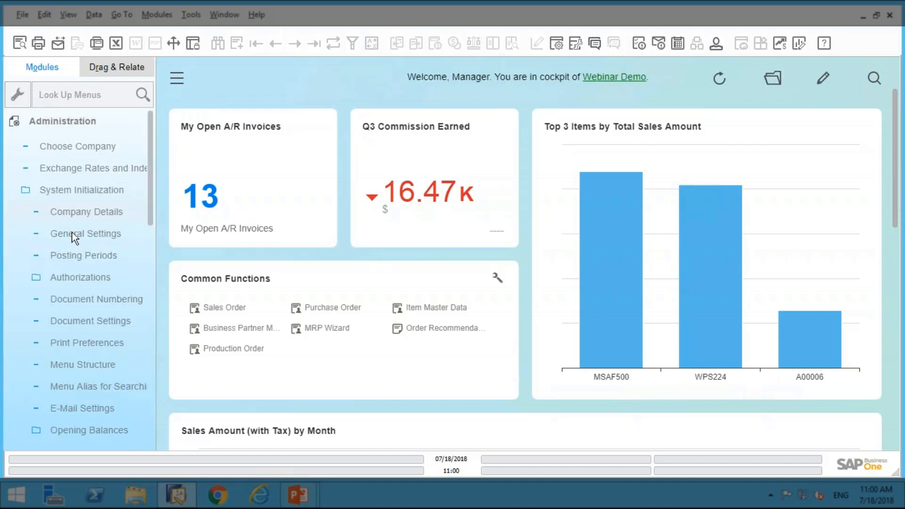
Open the most recent sales order from the Sales - A/R module
click(84, 121)
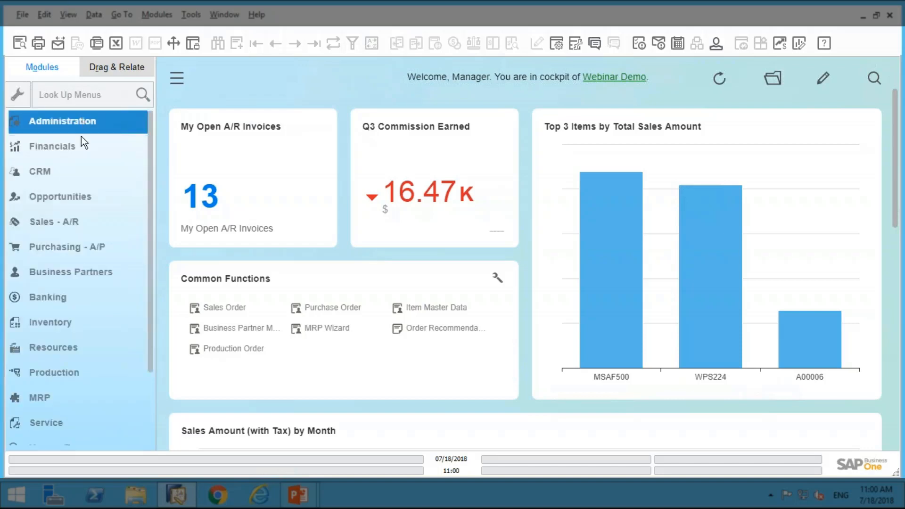
click(71, 223)
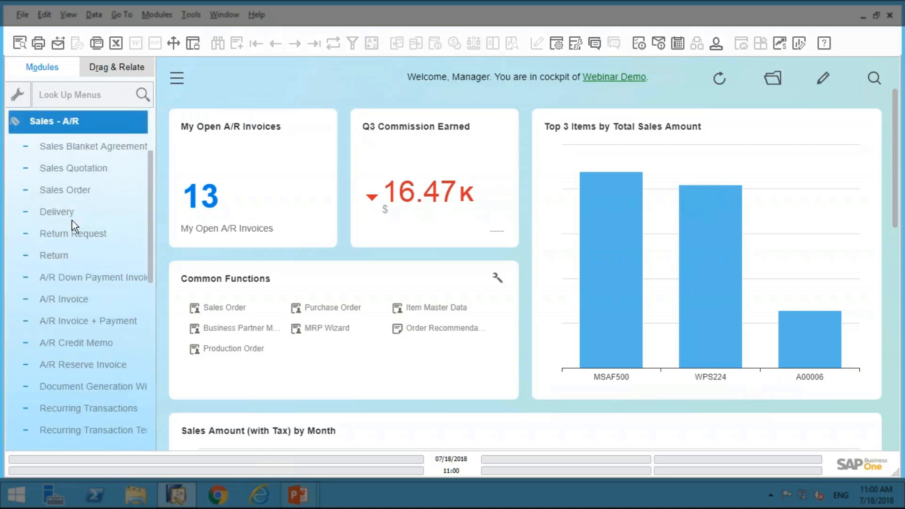
click(71, 193)
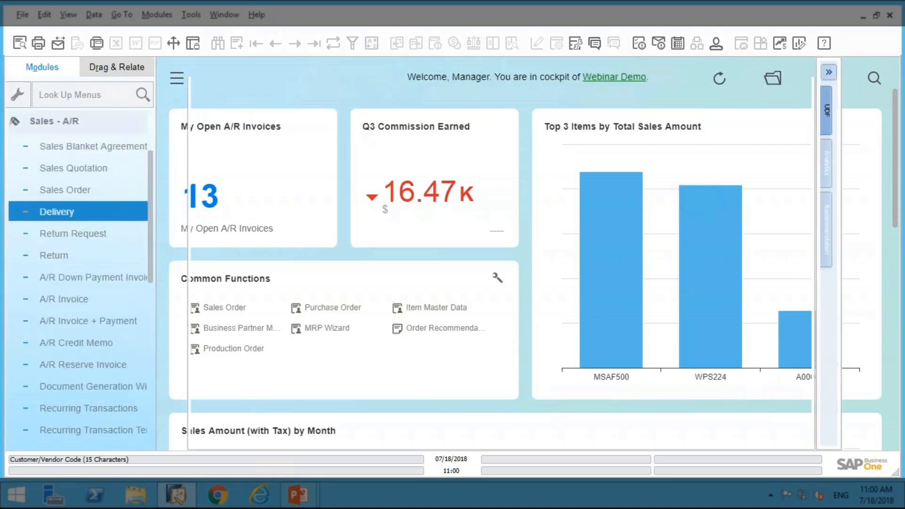
click(312, 43)
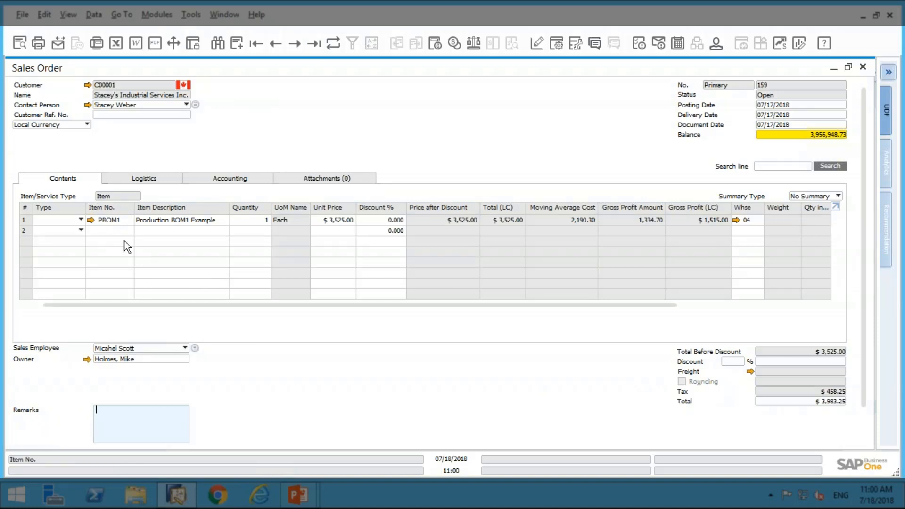
Examine the bill of materials behind item PBOM1 on the order line, and close the sales order
click(90, 220)
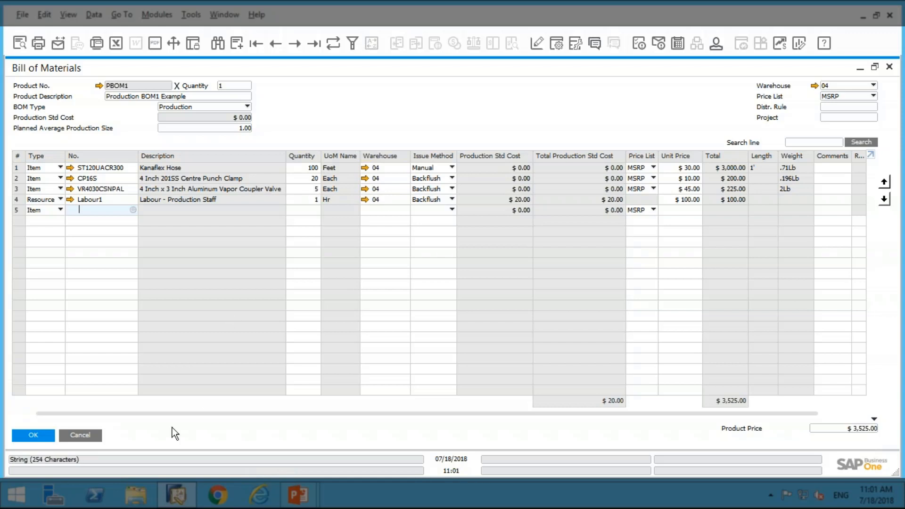
click(88, 435)
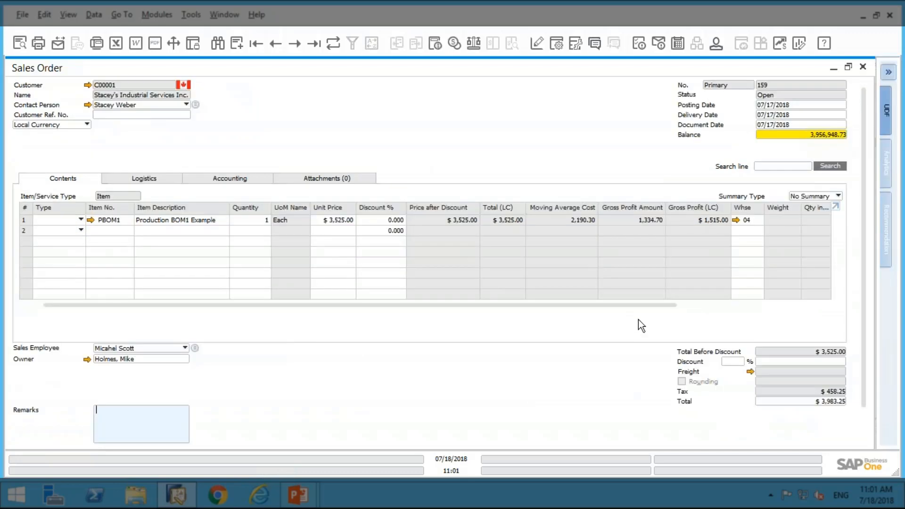
click(864, 67)
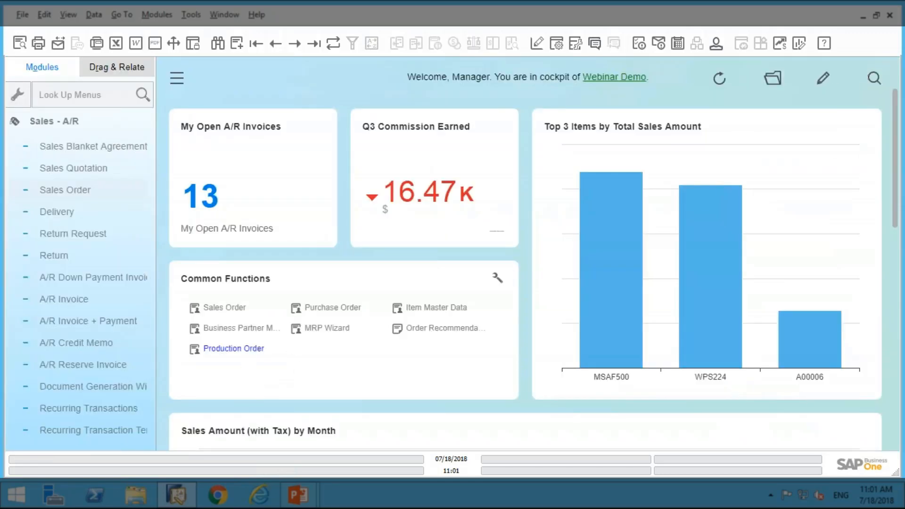
Start the MRP Wizard and select the existing scenario PBOM1
click(248, 351)
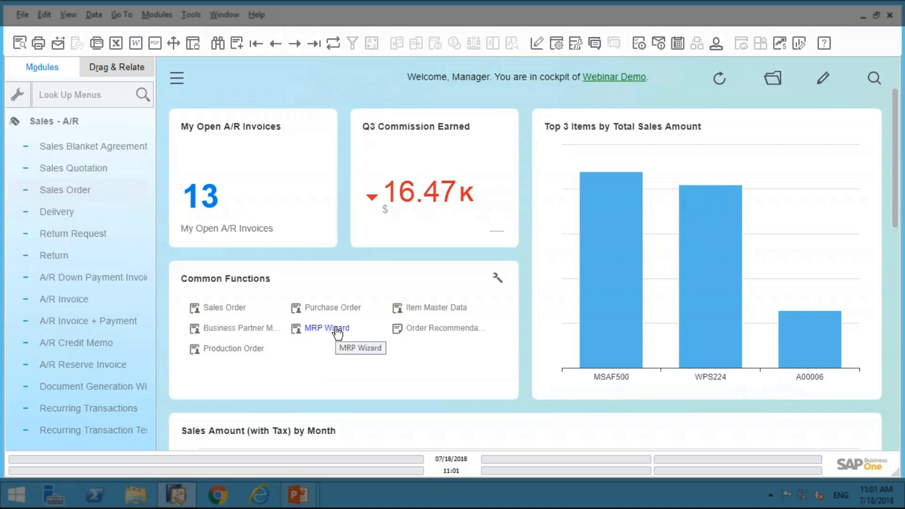
click(336, 331)
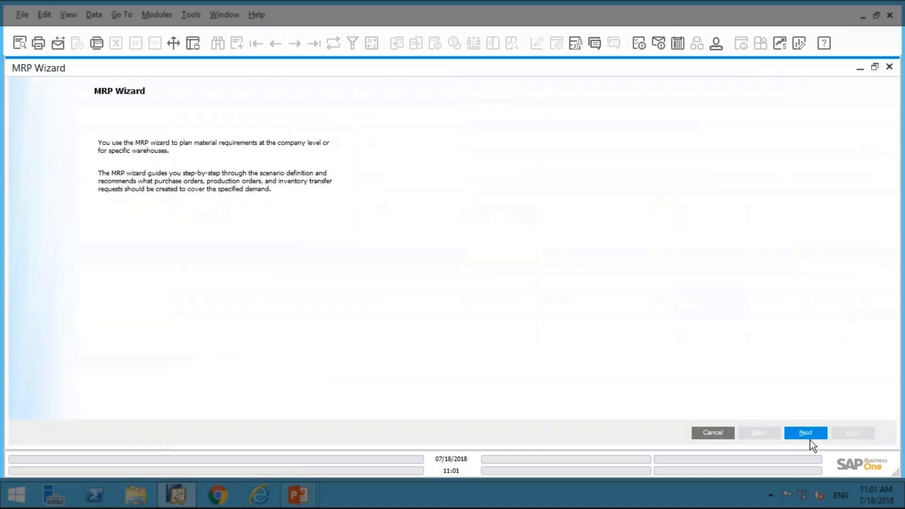
click(813, 430)
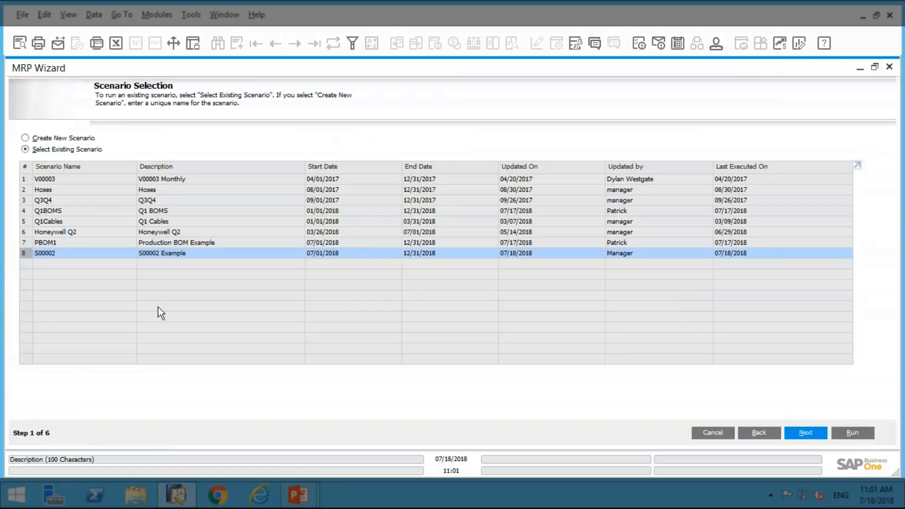
click(22, 242)
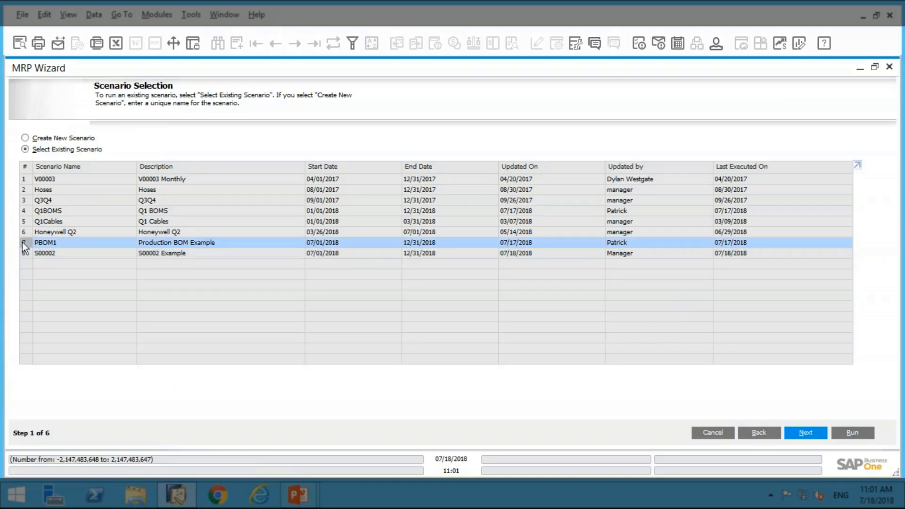
Go through the scenario details, item selection, inventory and document data sources of PBOM1, and run the MRP calculation
click(803, 434)
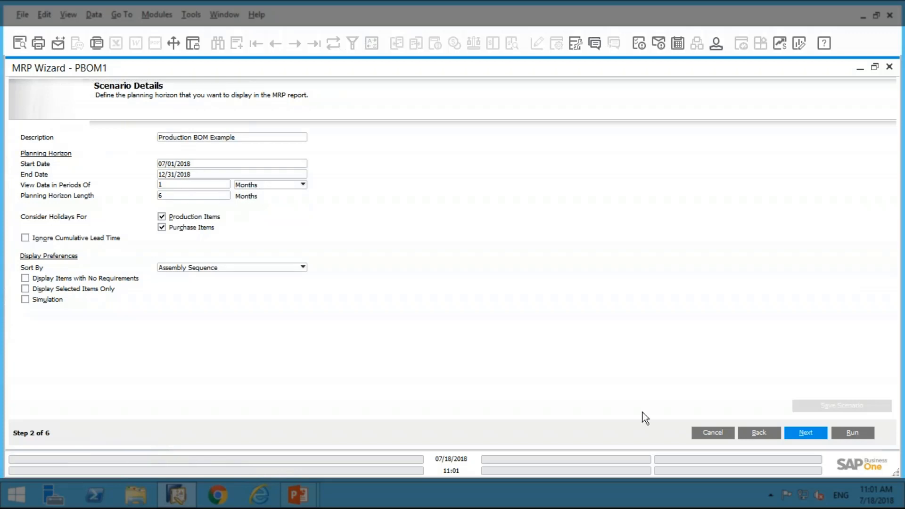
click(801, 433)
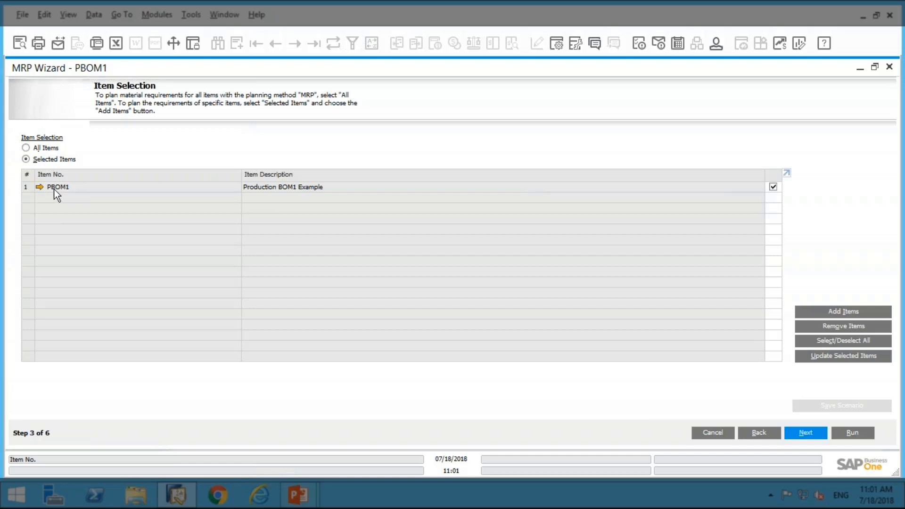
click(806, 433)
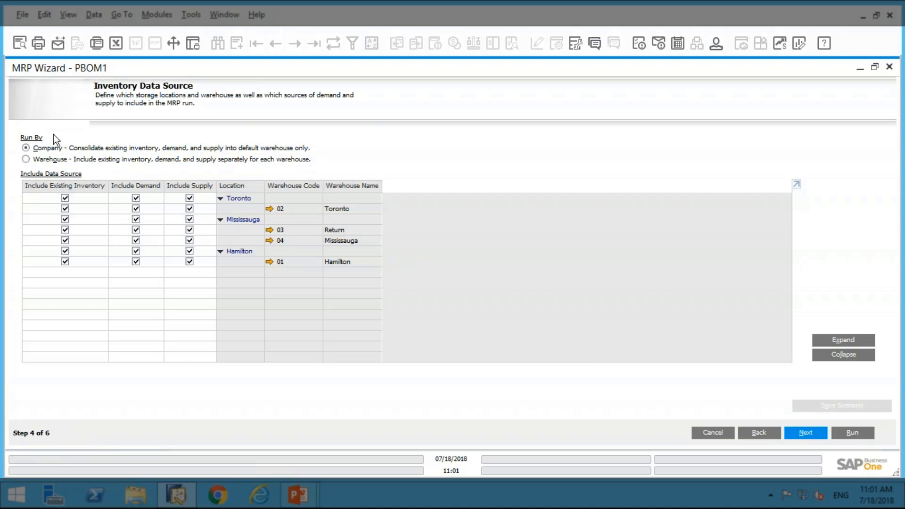
click(799, 434)
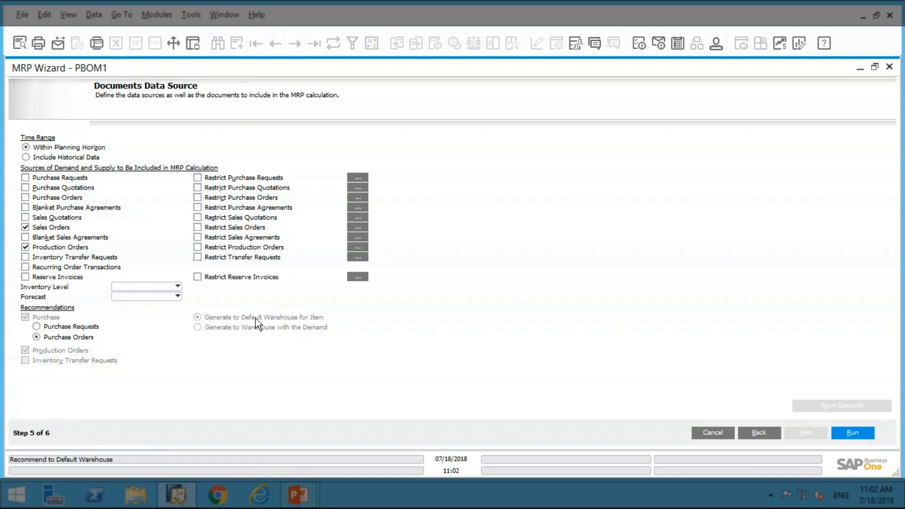
click(852, 436)
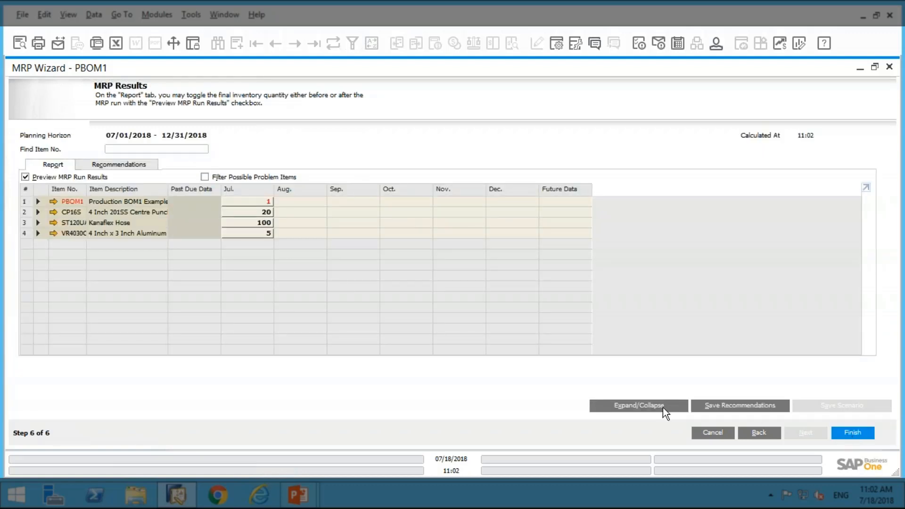
Fit the MRP result columns to their contents, and expand and collapse the rows to review all items
click(69, 14)
click(106, 118)
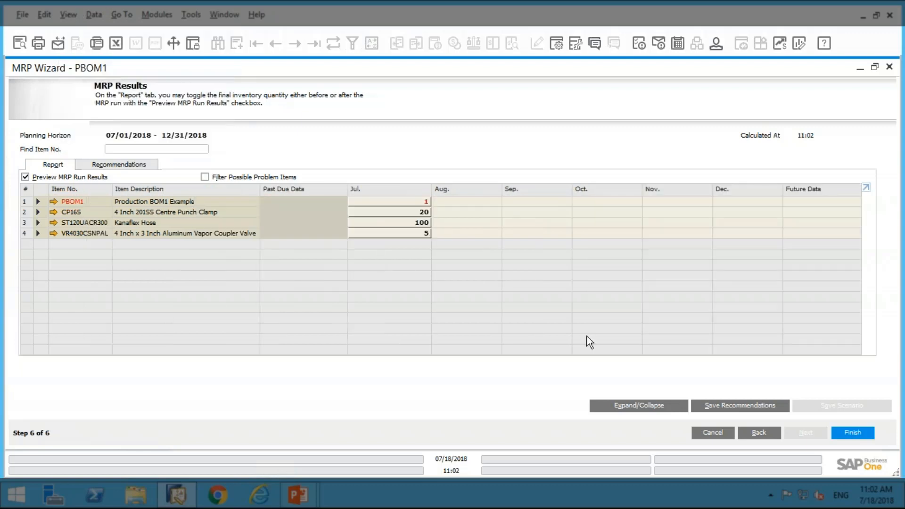
click(644, 402)
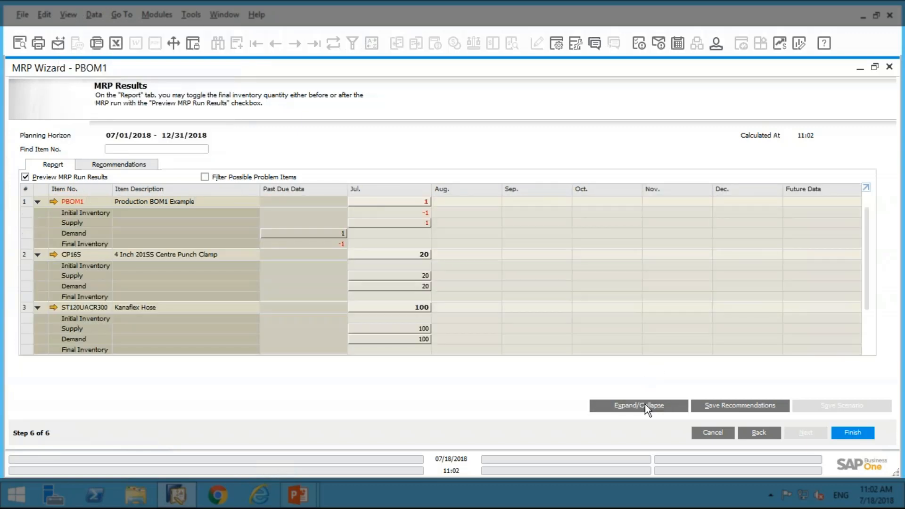
click(645, 403)
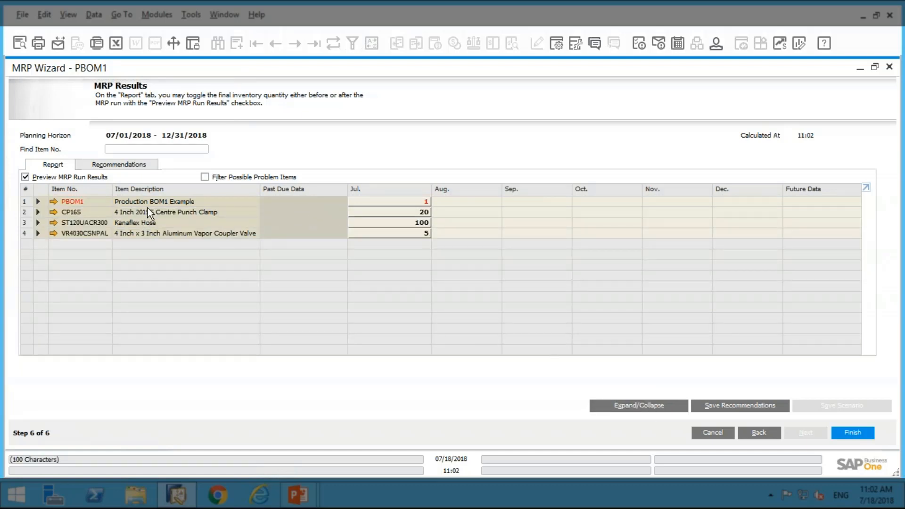
Check the pegging information for the July recommendation of PBOM1 and for the July supply and demand of CP16S
double_click(387, 206)
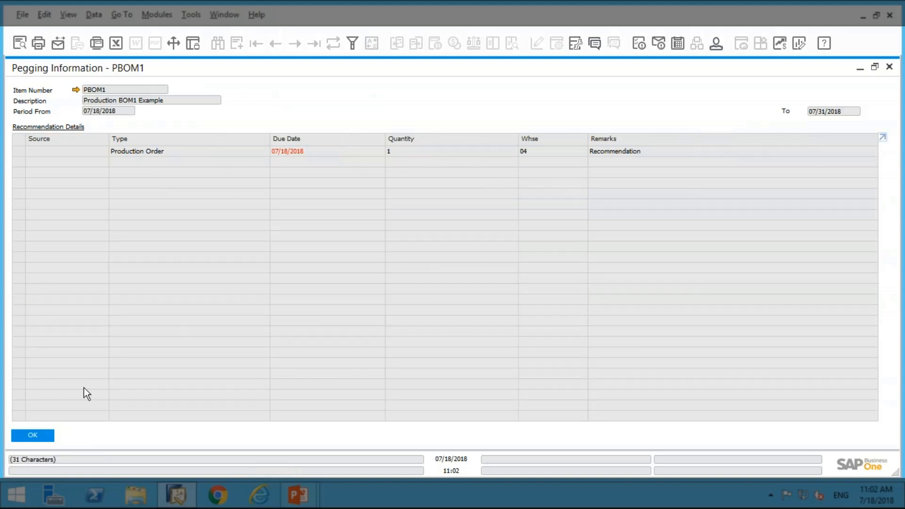
click(33, 435)
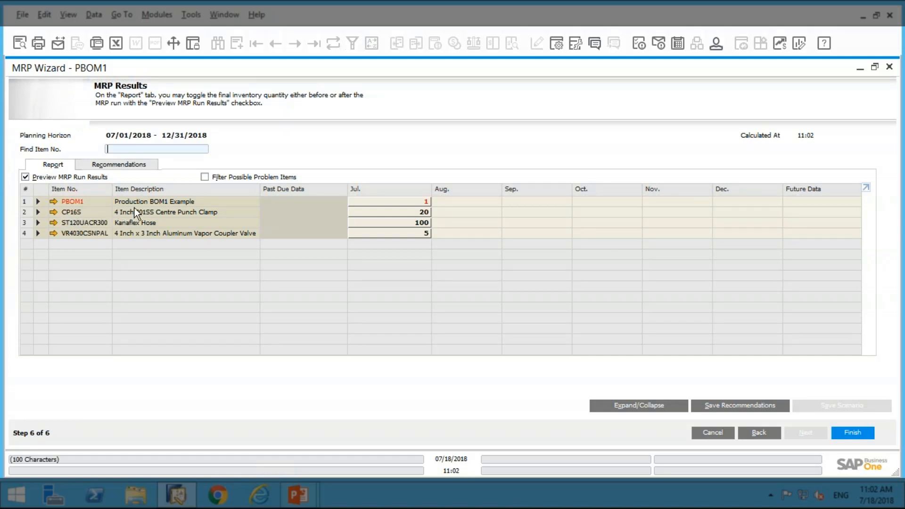
click(38, 212)
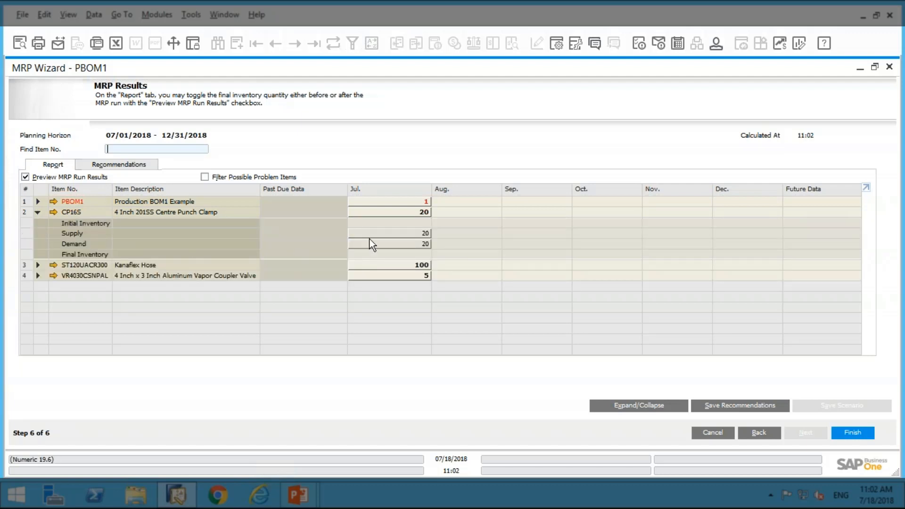
double_click(416, 233)
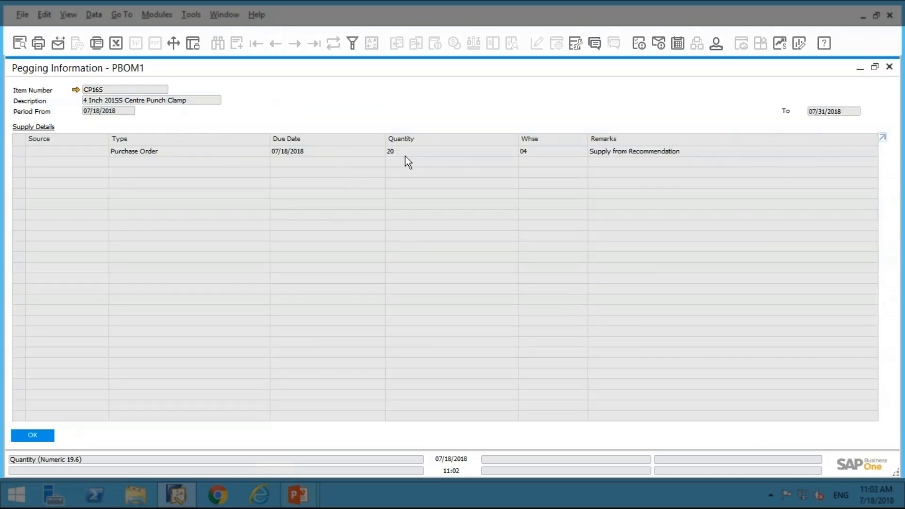
click(37, 437)
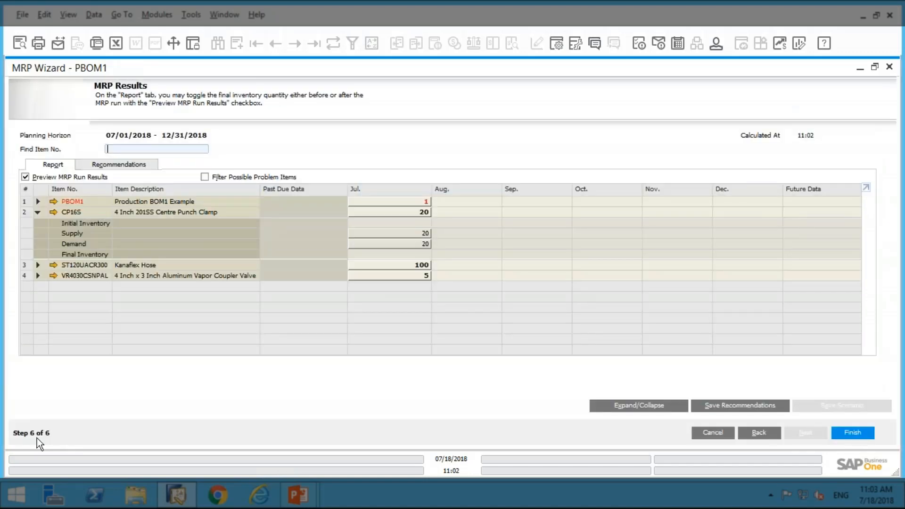
double_click(422, 245)
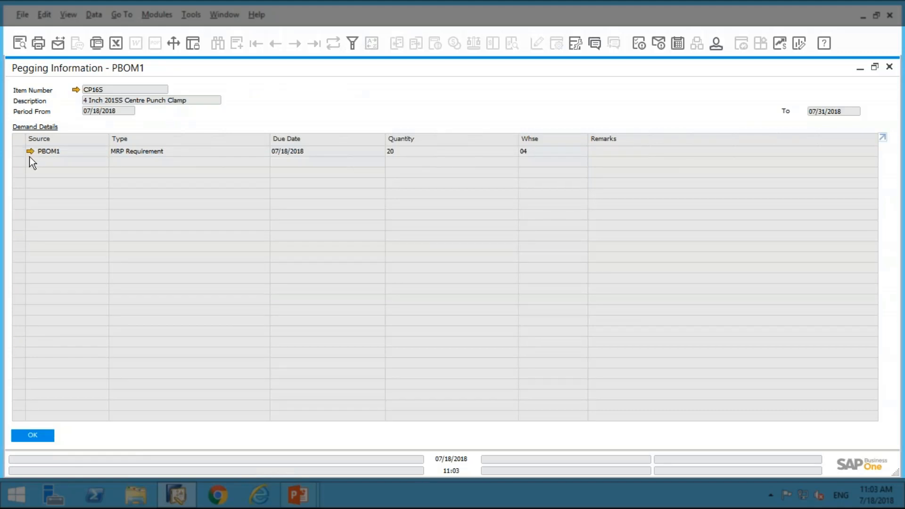
click(33, 434)
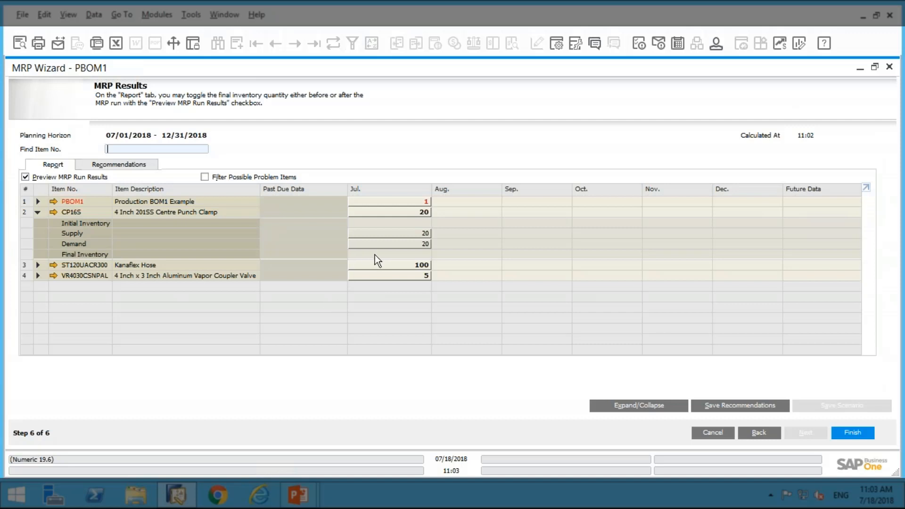
Expand all items in the MRP results and save the recommendations, replacing the scenario's previous ones
click(632, 405)
scroll(512, 291, down, 5)
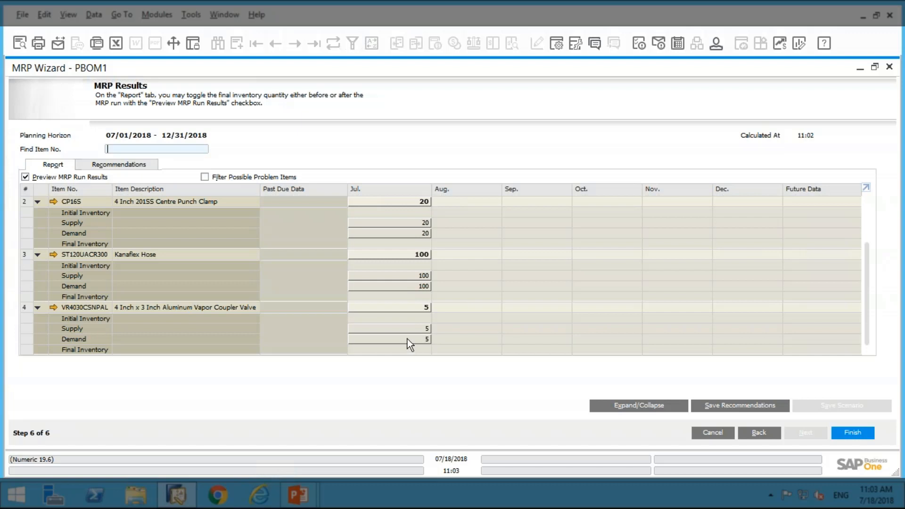
click(736, 405)
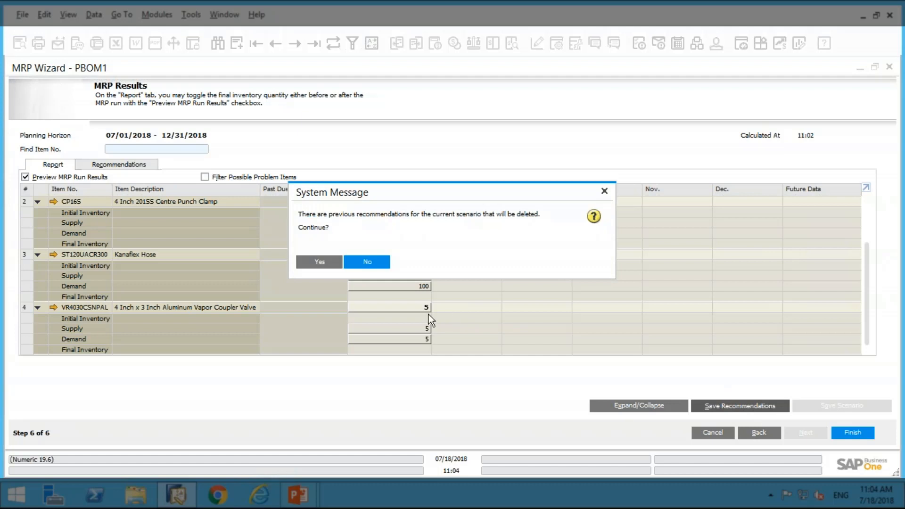
click(302, 266)
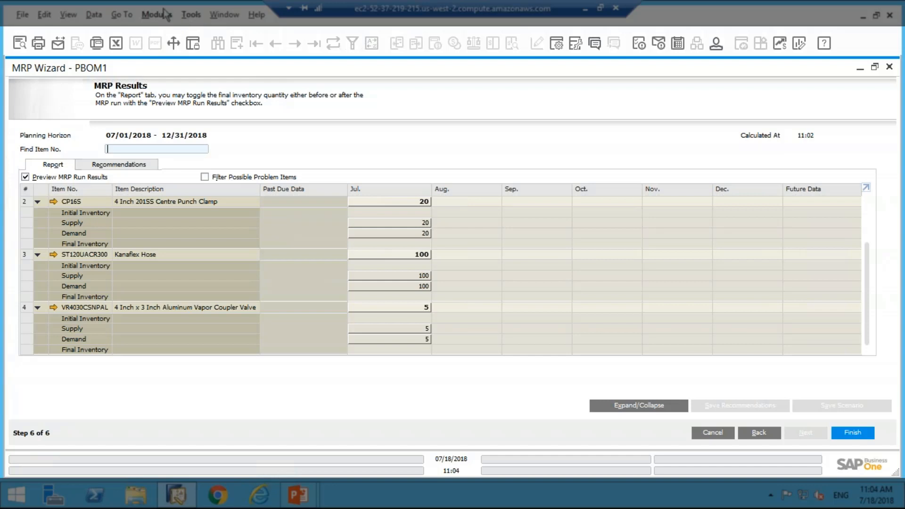
Select all order recommendations for creation, generate the production and purchase orders, and close the MRP Wizard
click(120, 18)
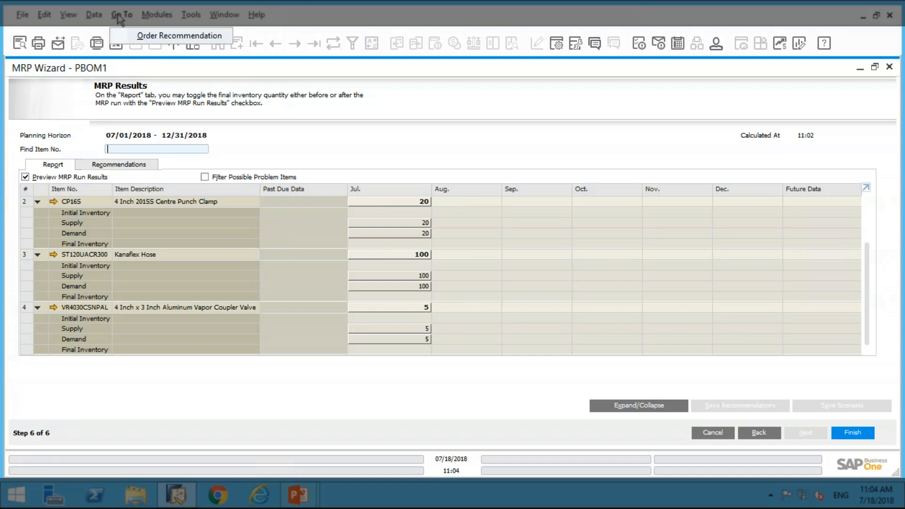
click(123, 37)
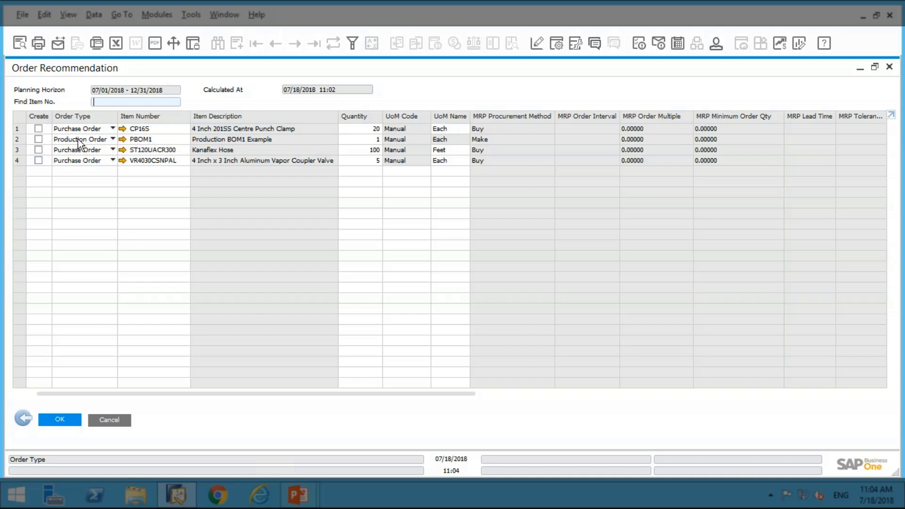
double_click(39, 117)
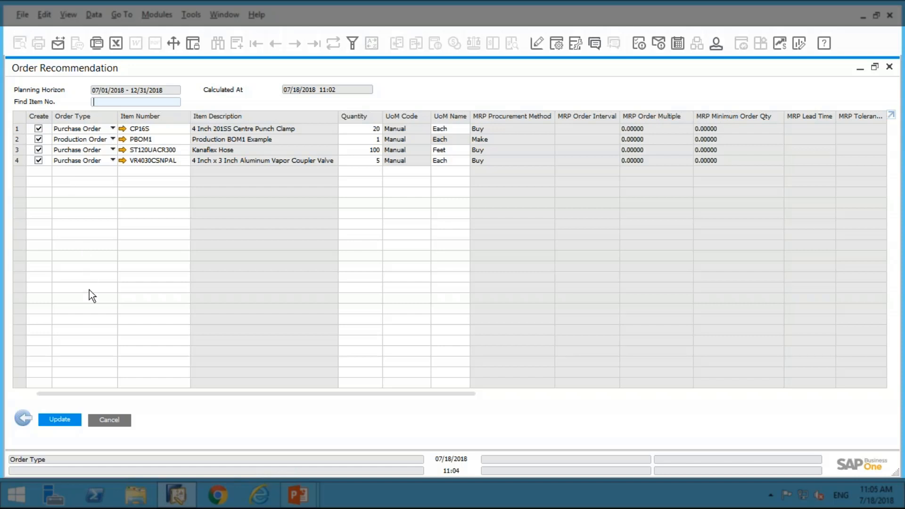
click(63, 420)
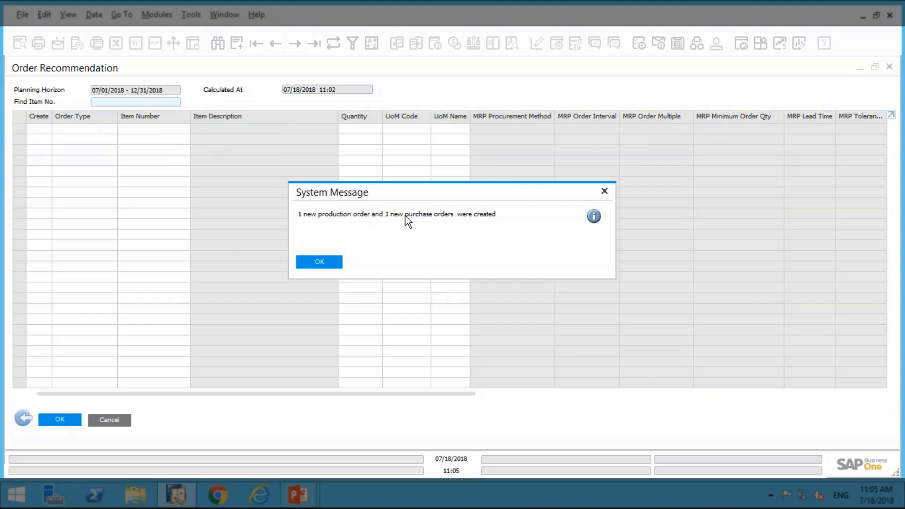
click(327, 262)
click(106, 423)
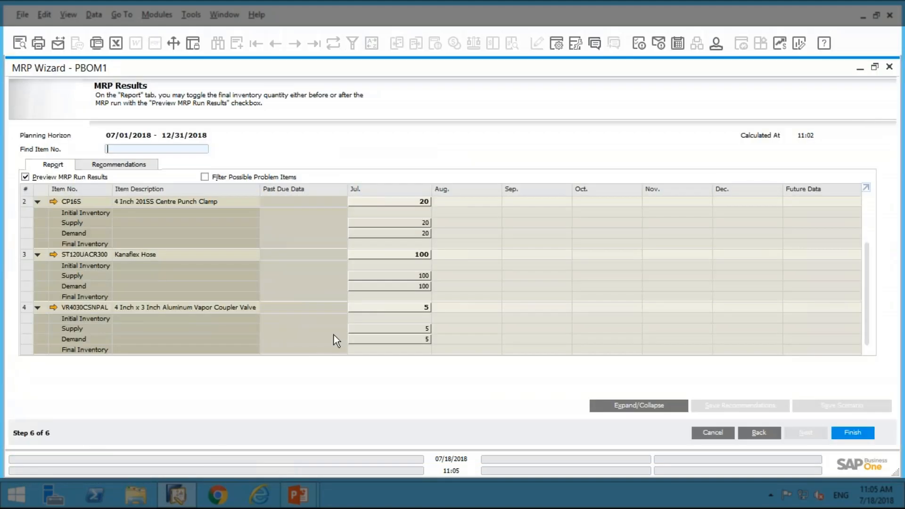
click(889, 66)
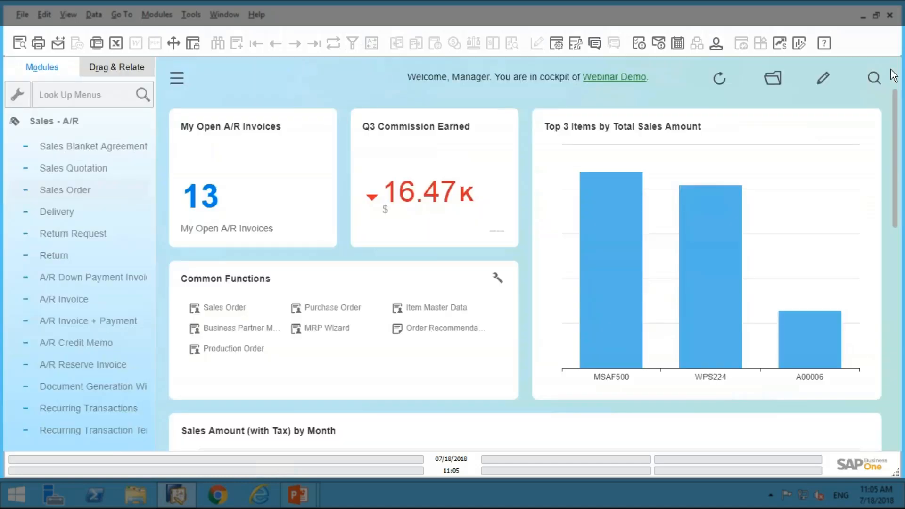
Open the purchase orders, review the three most recent records starting from the last one, and close the window
click(349, 308)
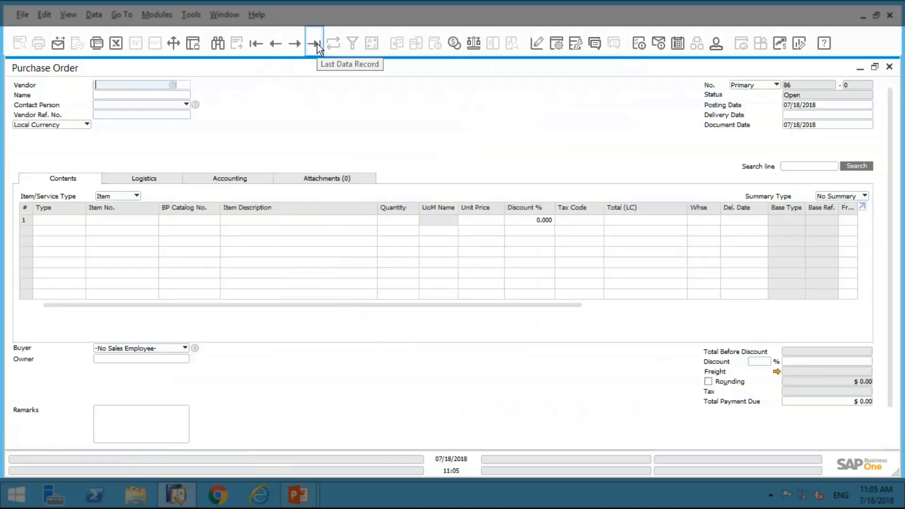
click(317, 46)
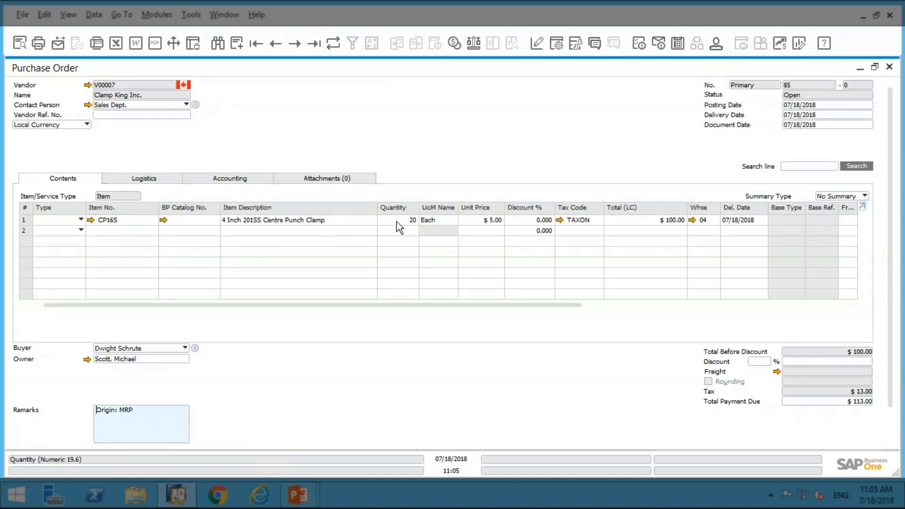
click(277, 45)
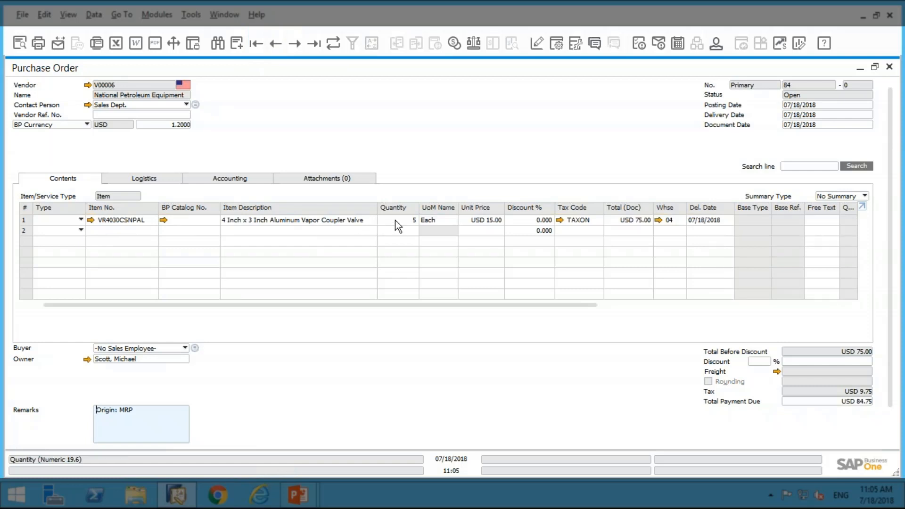
click(277, 43)
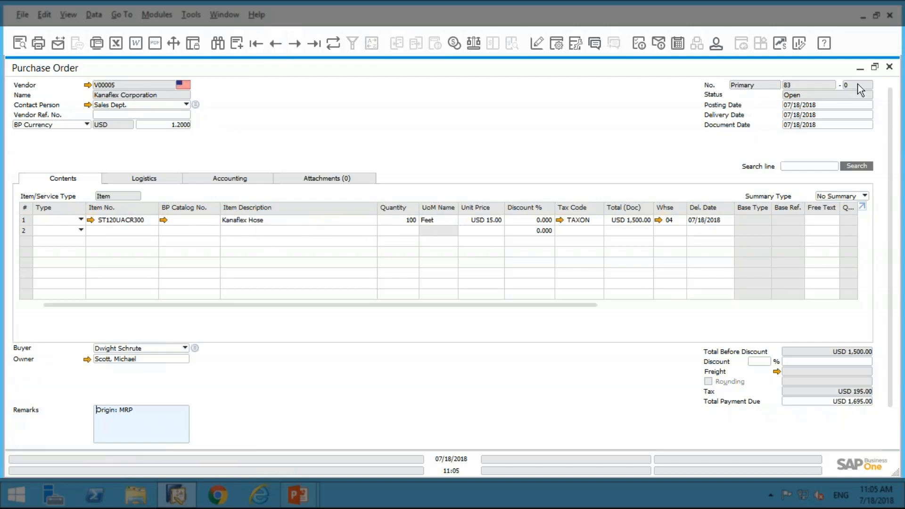
click(888, 67)
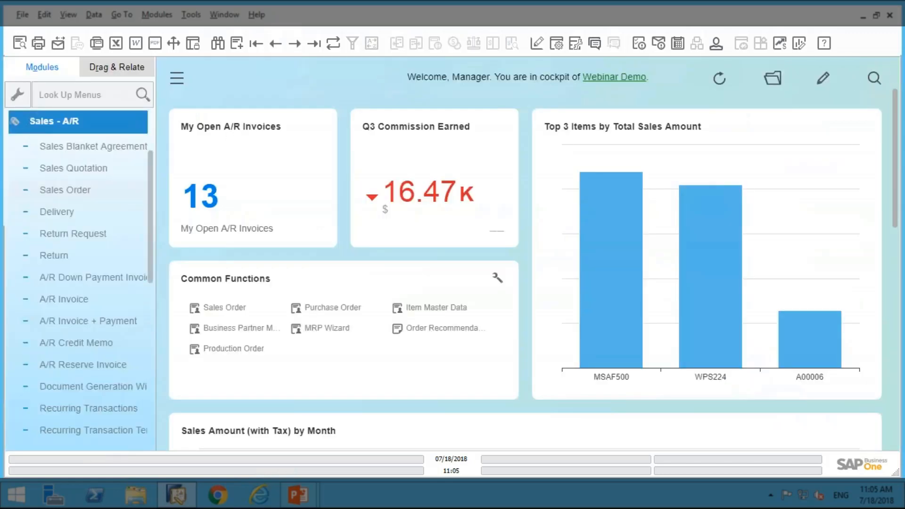
Collapse the Sales - A/R module, open the last production order to check its components for PBOM1, and close it
click(70, 127)
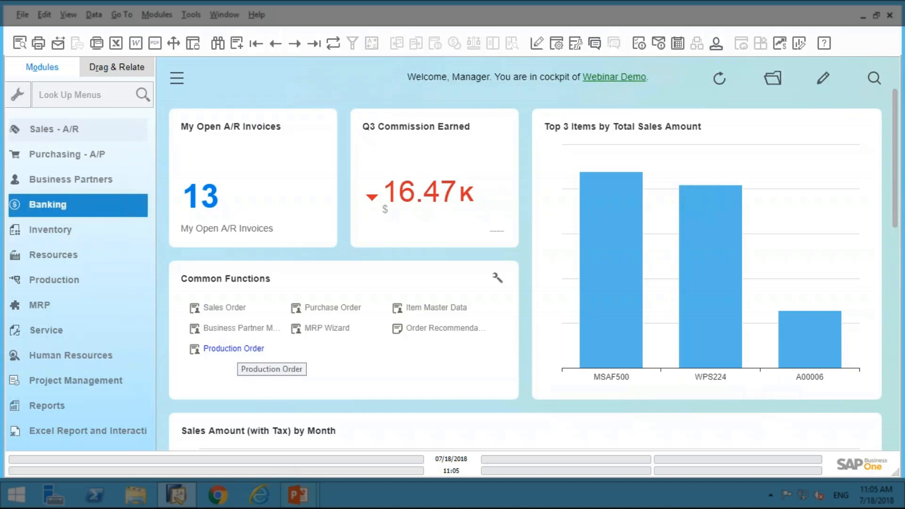
click(233, 349)
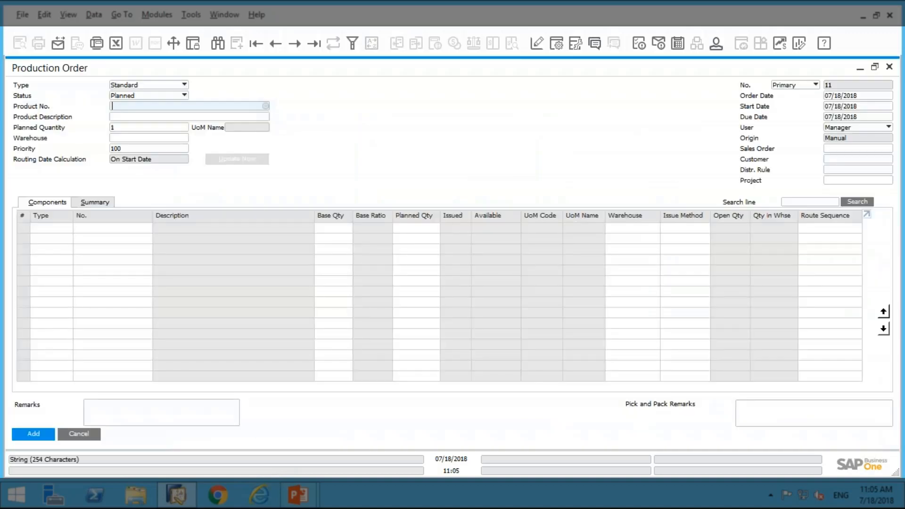
click(316, 49)
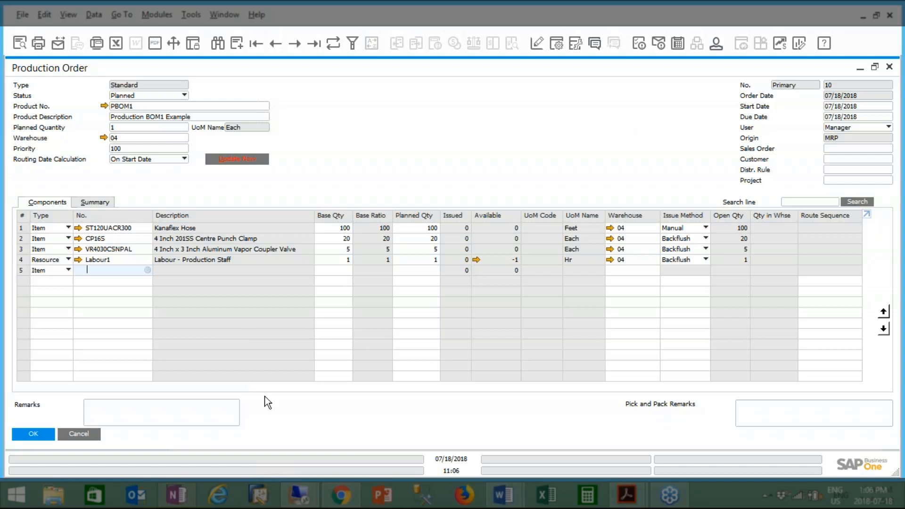
click(87, 435)
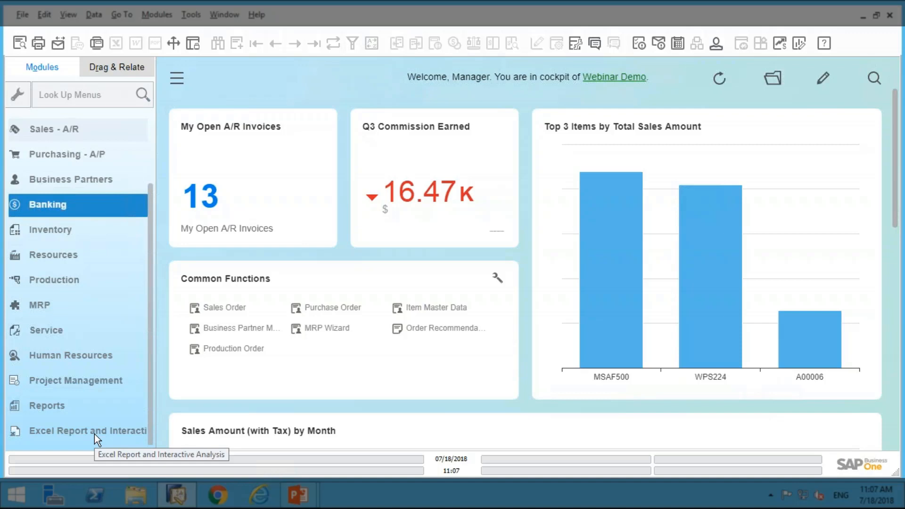
Switch to the PowerPoint slide show and advance from the Scenario 2 title to the Summary slide
click(94, 433)
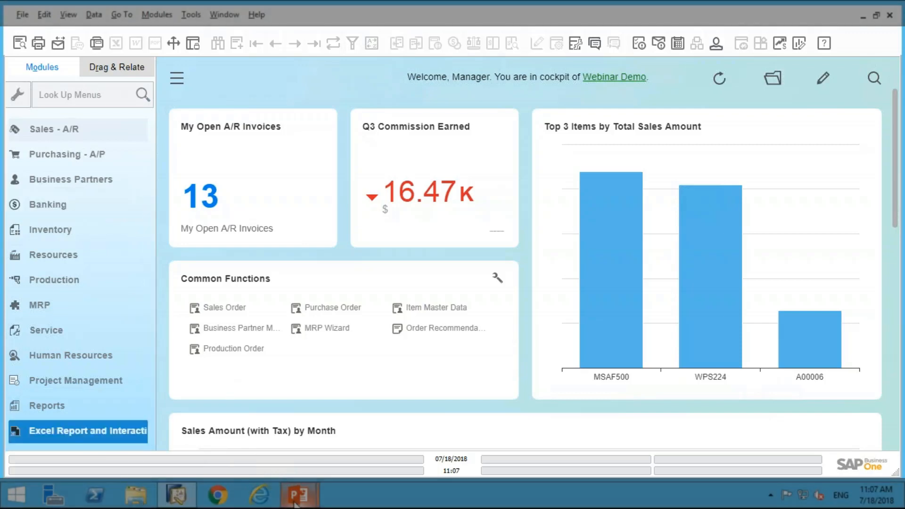
mouse_move(296, 497)
click(347, 454)
key(Right)
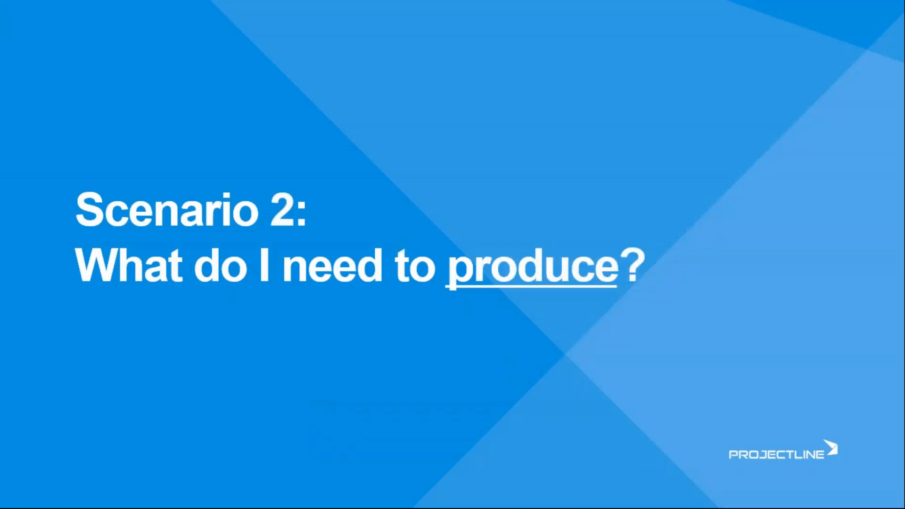
key(Right)
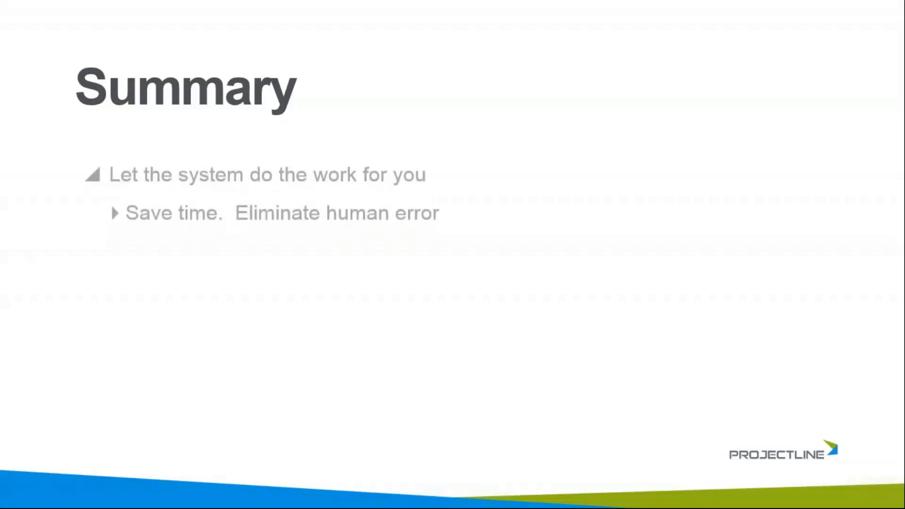